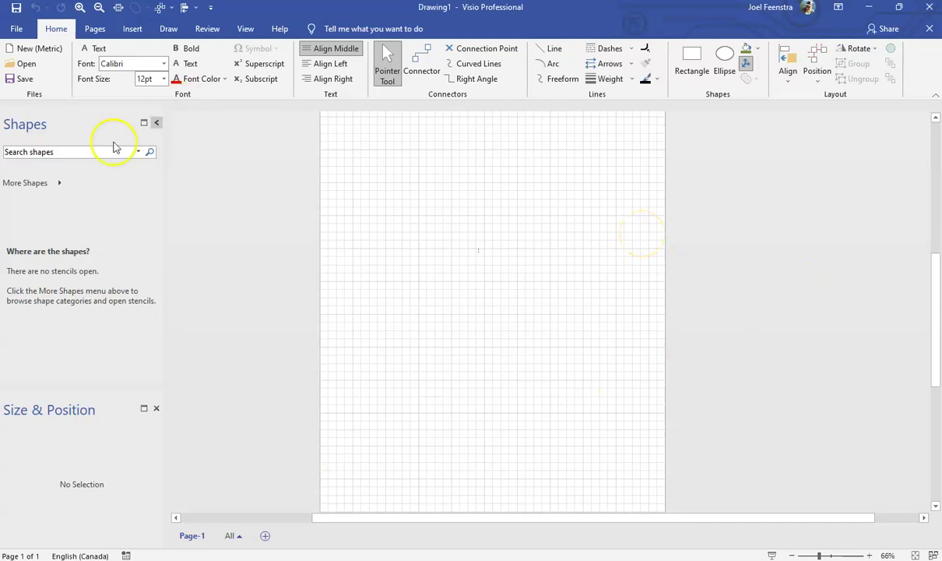
- Open the custom stencils 1-Connectables - Screws and 1-Connectables - Decora
left_click(56, 191)
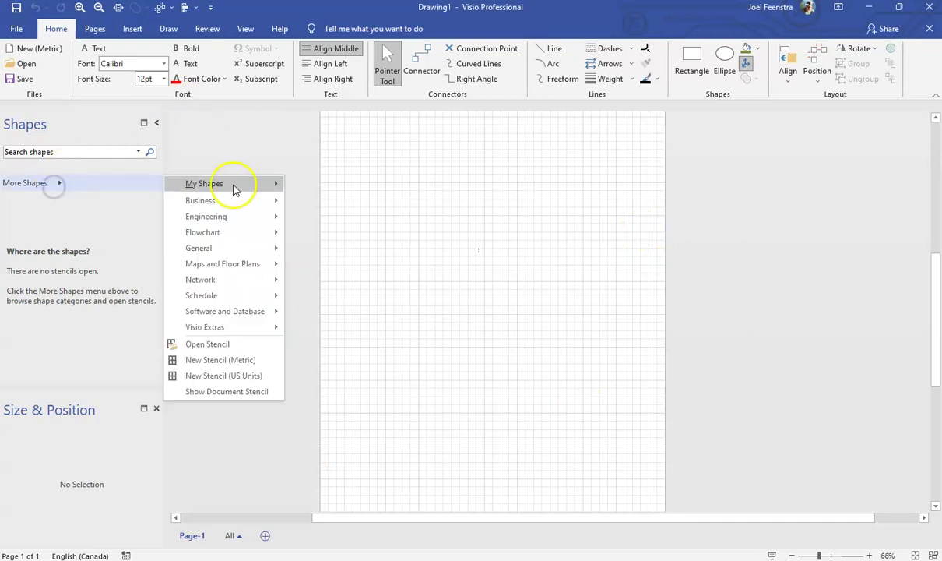
left_click(248, 186)
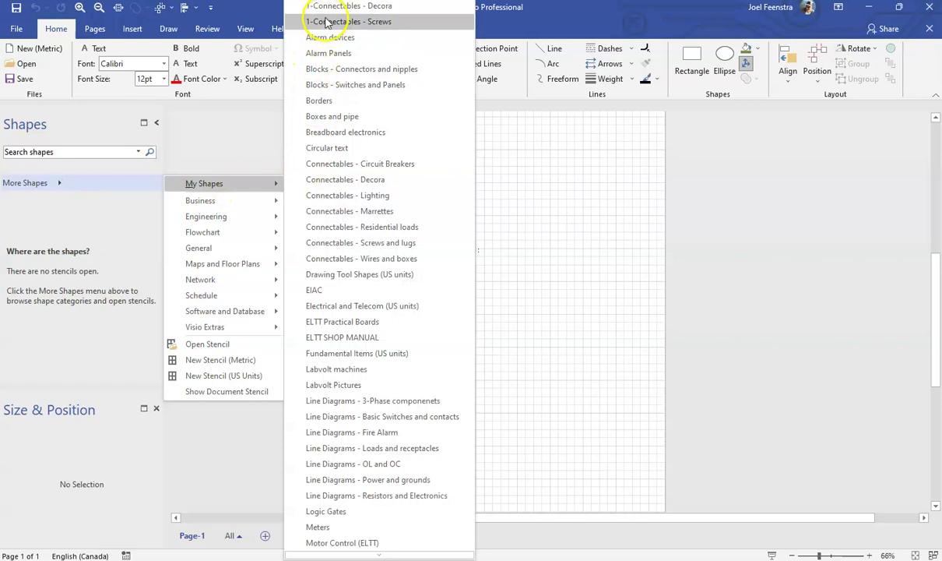
left_click(367, 22)
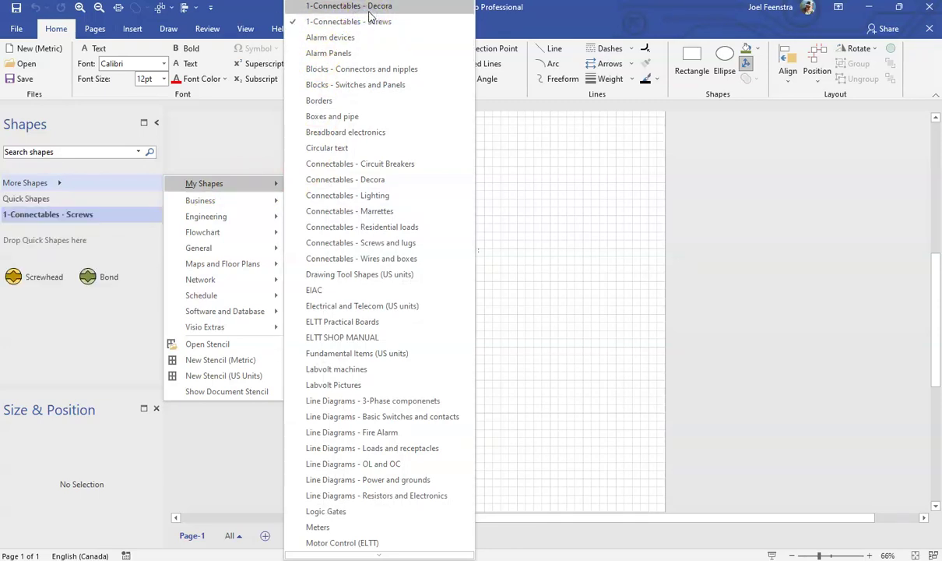
left_click(383, 9)
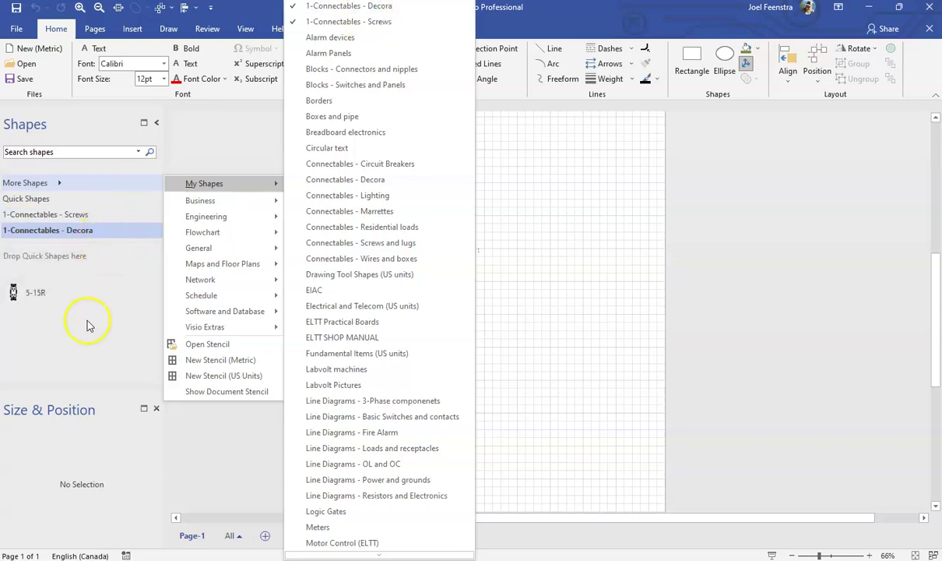
left_click(88, 326)
- Place a 5-15R receptacle at X 120 mm, Y 170 mm on the page and switch to the 1-Connectables - Screws stencil
left_click_drag(13, 292, 518, 265)
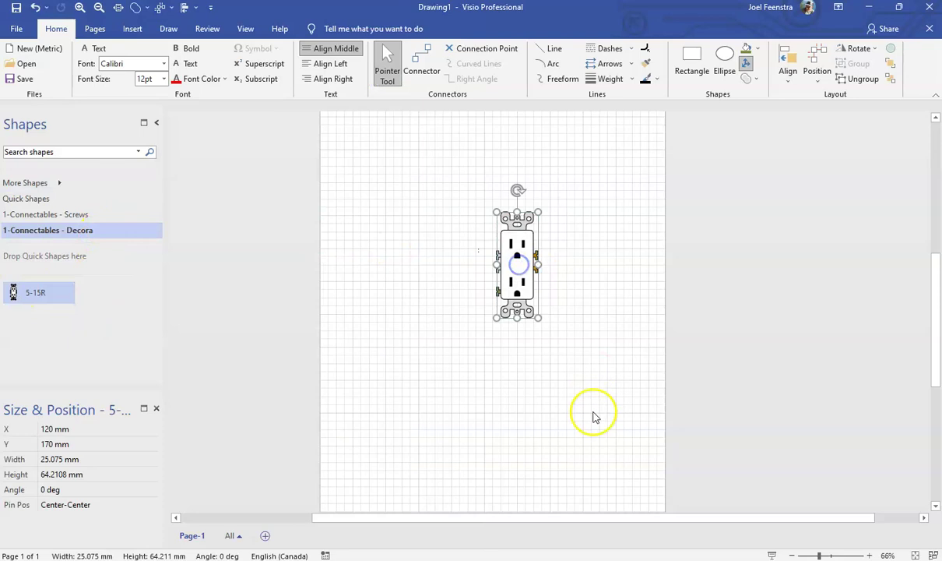
left_click(76, 216)
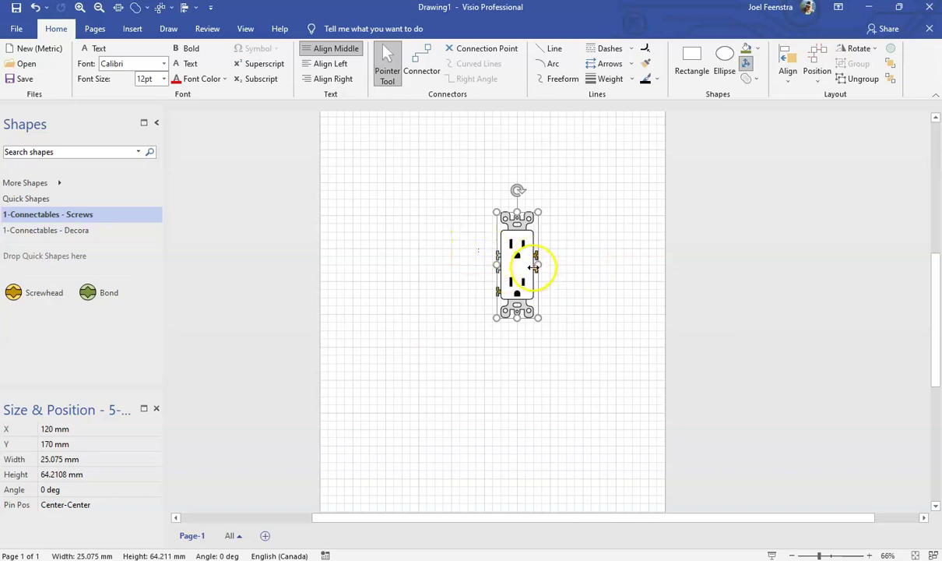
scroll(540, 267, "up", 3)
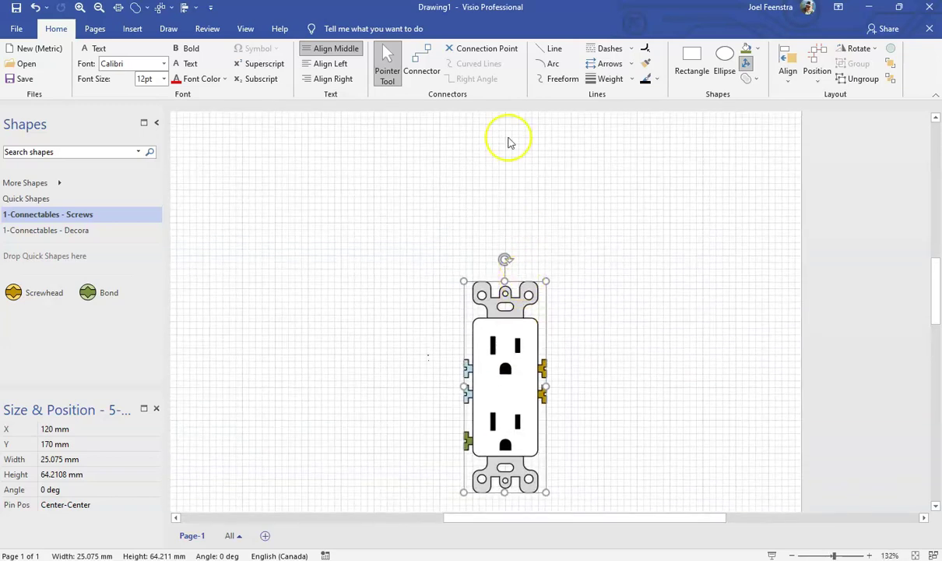
- Draw a horizontal guide line about 14 mm long and a vertical one about 24 mm long above the receptacle
left_click(548, 49)
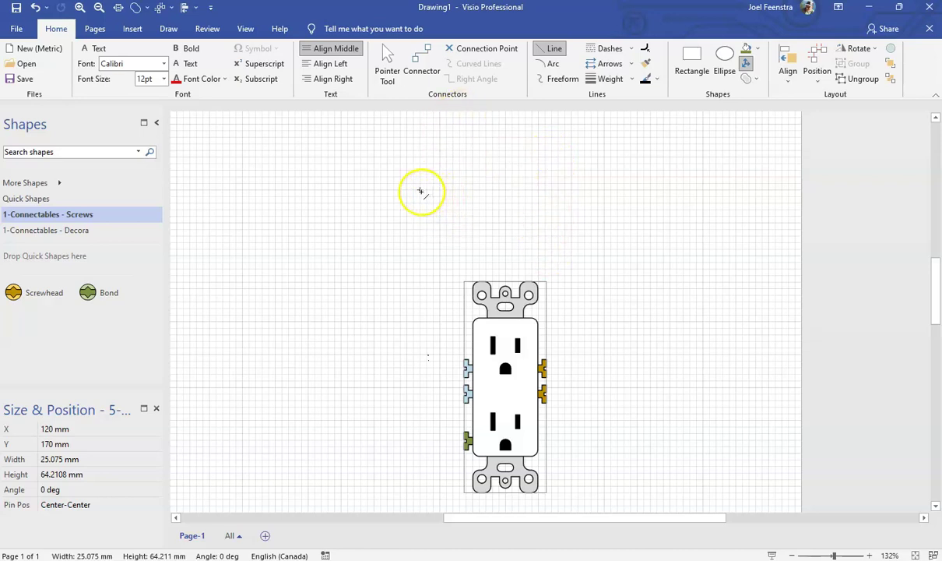
left_click_drag(472, 212, 426, 202)
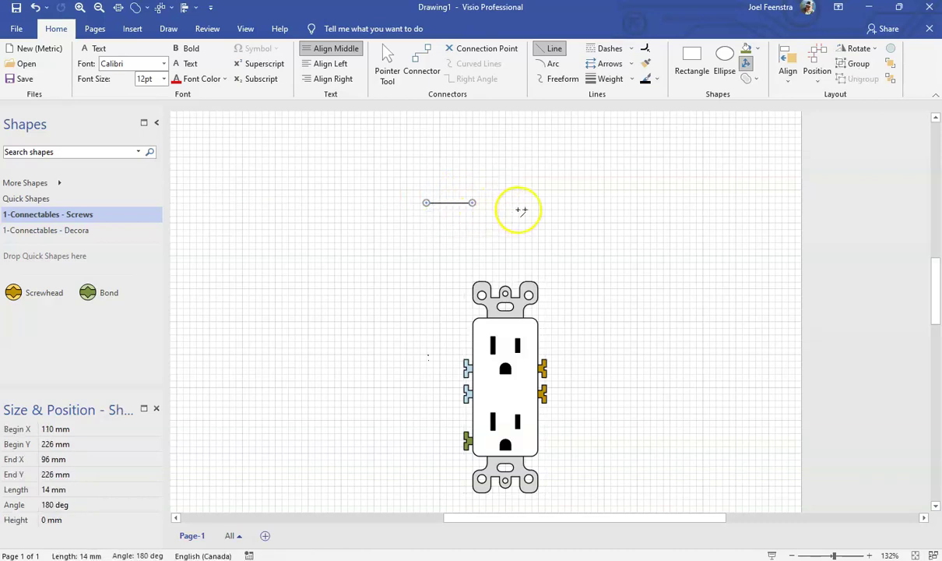
left_click_drag(537, 164, 539, 242)
left_click(387, 62)
left_click(552, 192)
left_click(539, 190)
left_click(458, 202)
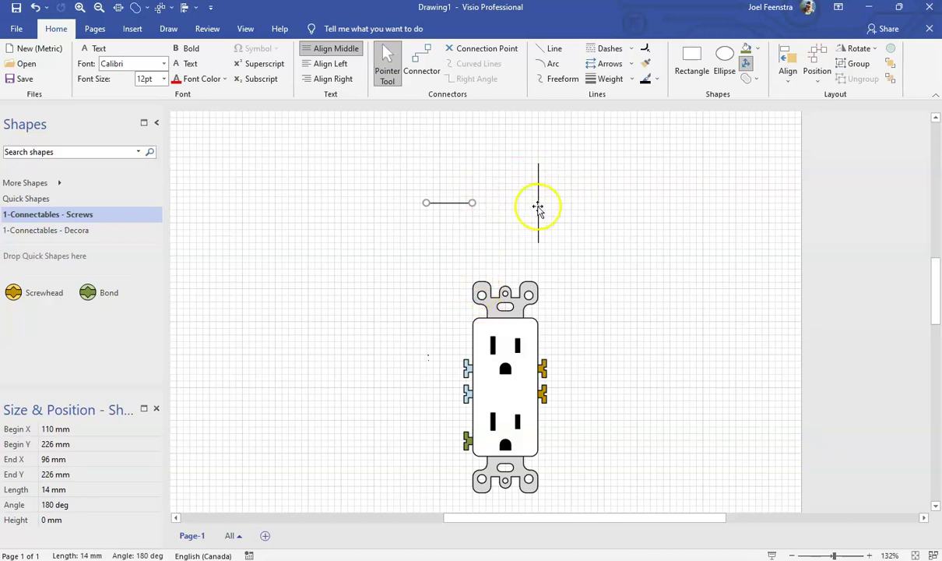
left_click(560, 193)
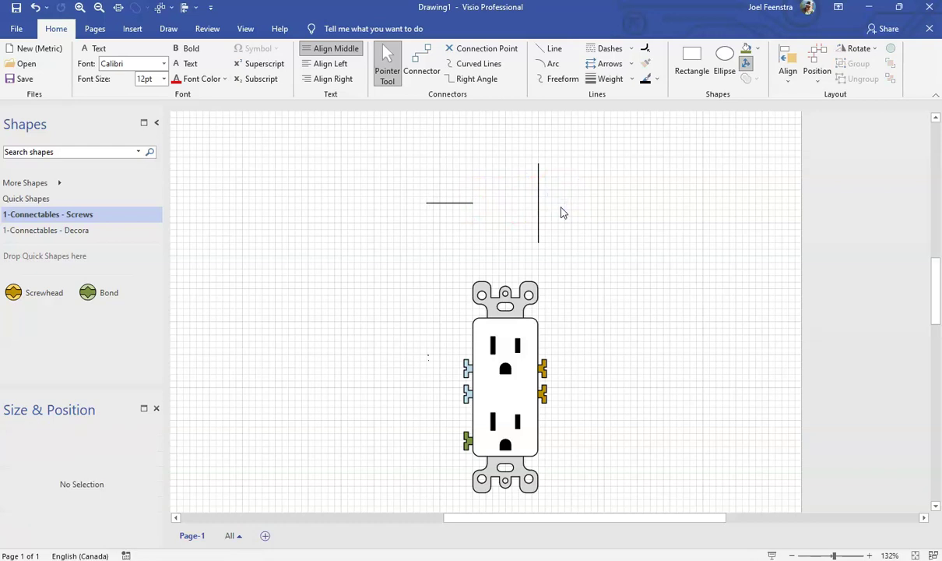
- Draw a practice freeform curve beside the vertical guide line, try bending its middle, undo the bend and delete the curve
scroll(547, 210, "up", 5)
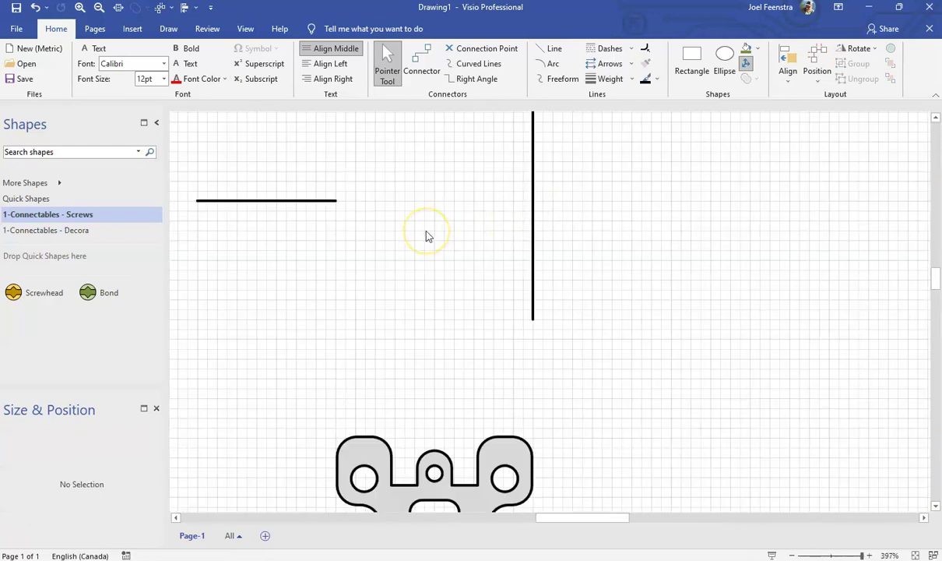
scroll(452, 234, "up", 3)
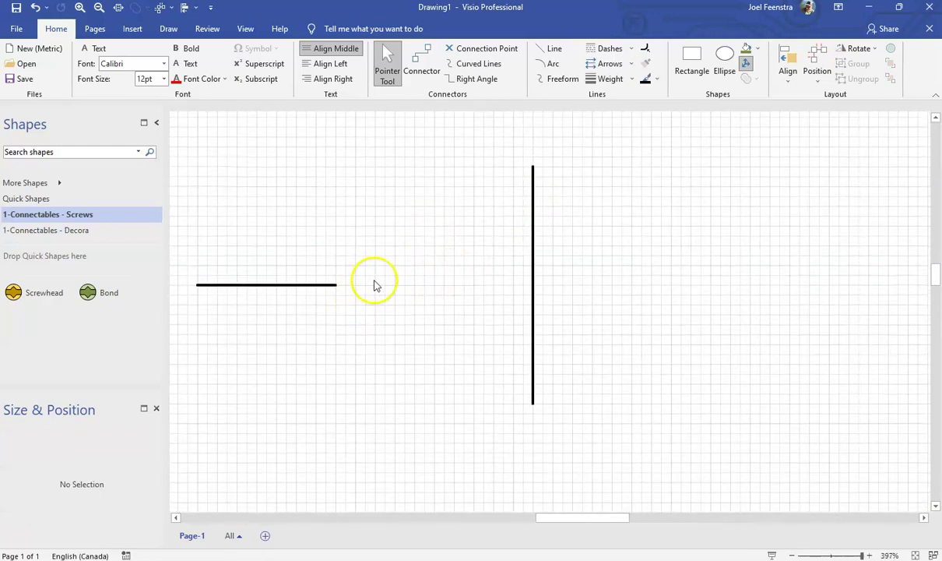
scroll(427, 296, "down", 7)
scroll(426, 310, "up", 6)
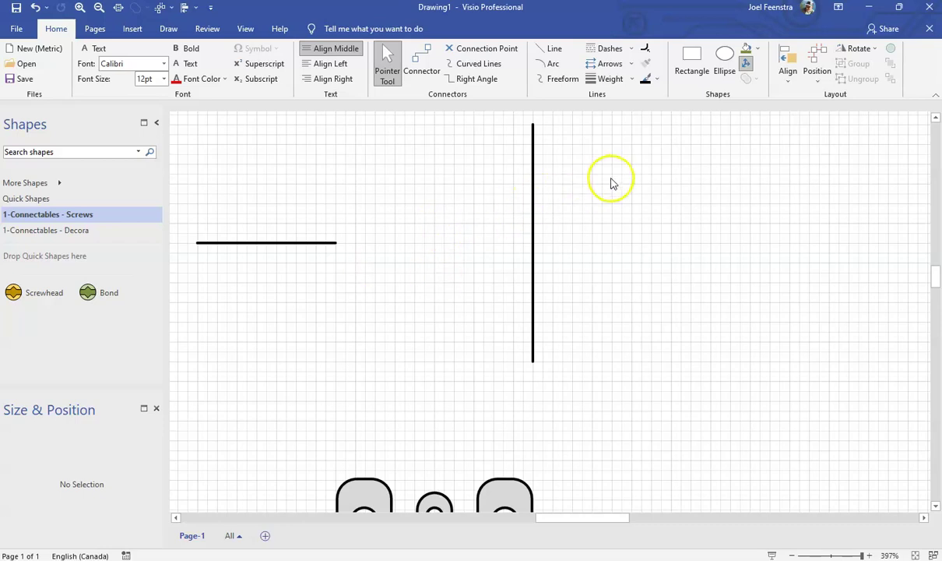
left_click(533, 239)
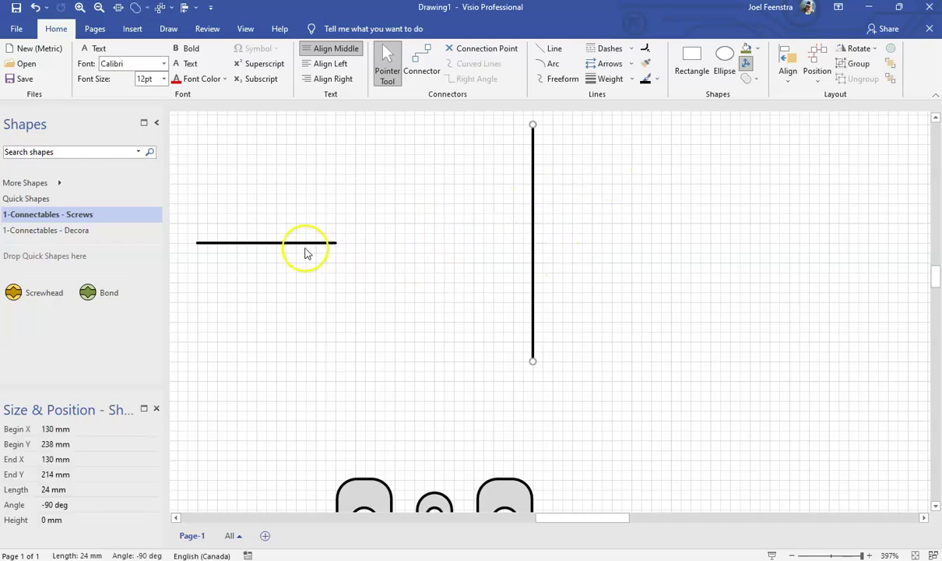
left_click(302, 243)
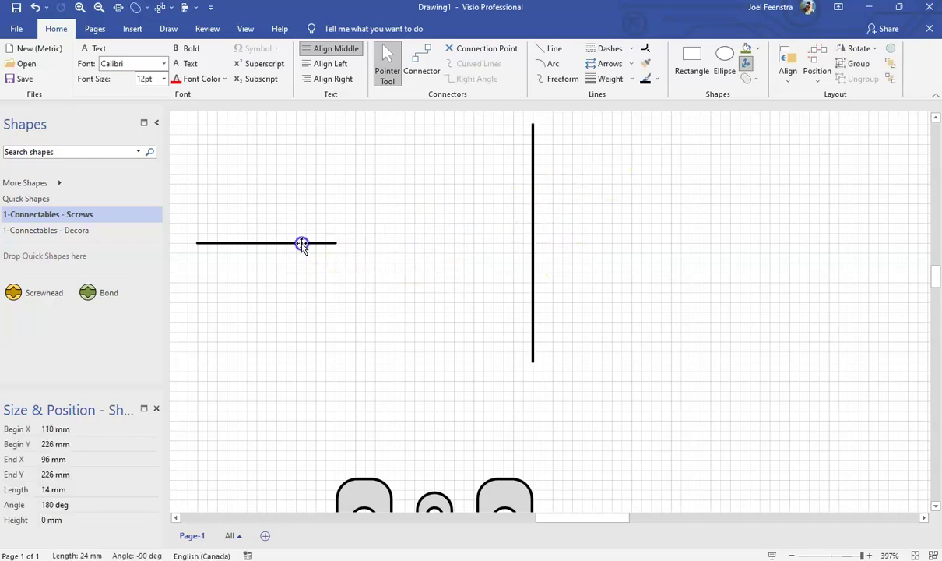
left_click(546, 81)
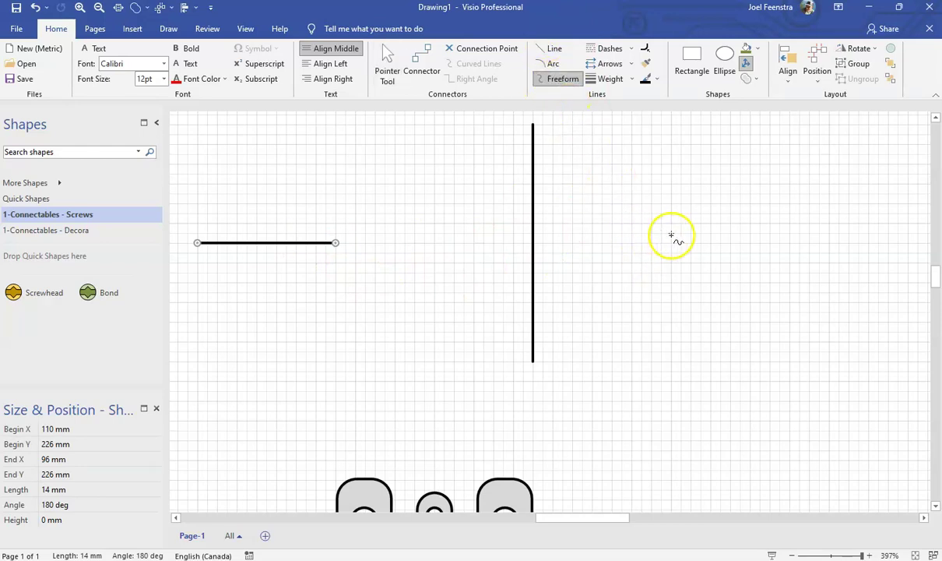
left_click_drag(674, 302, 798, 309)
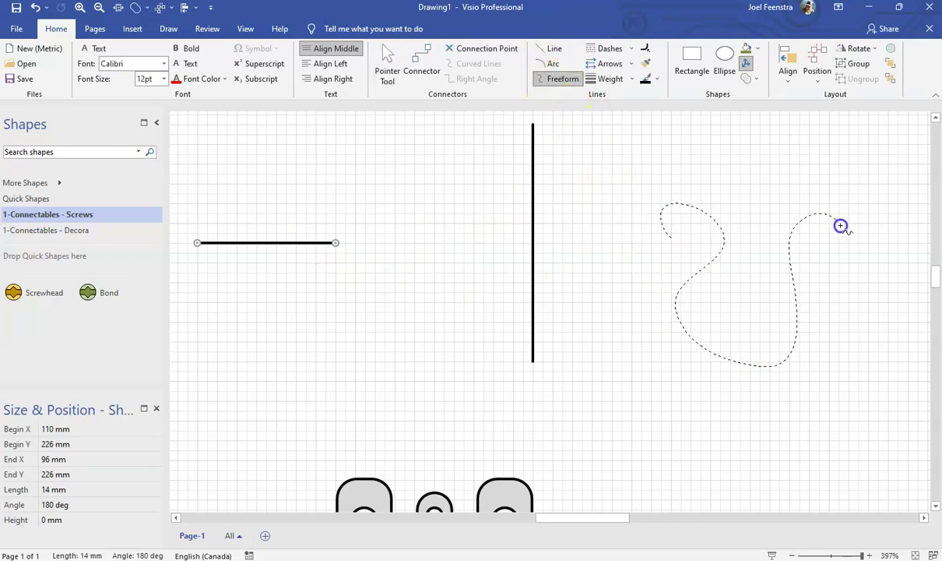
left_click_drag(844, 232, 849, 252)
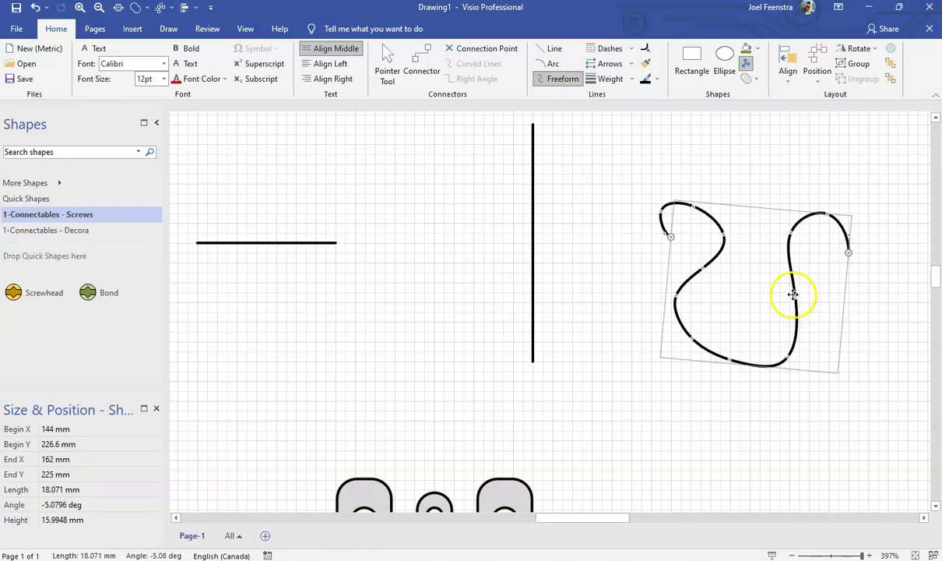
left_click_drag(794, 298, 746, 257)
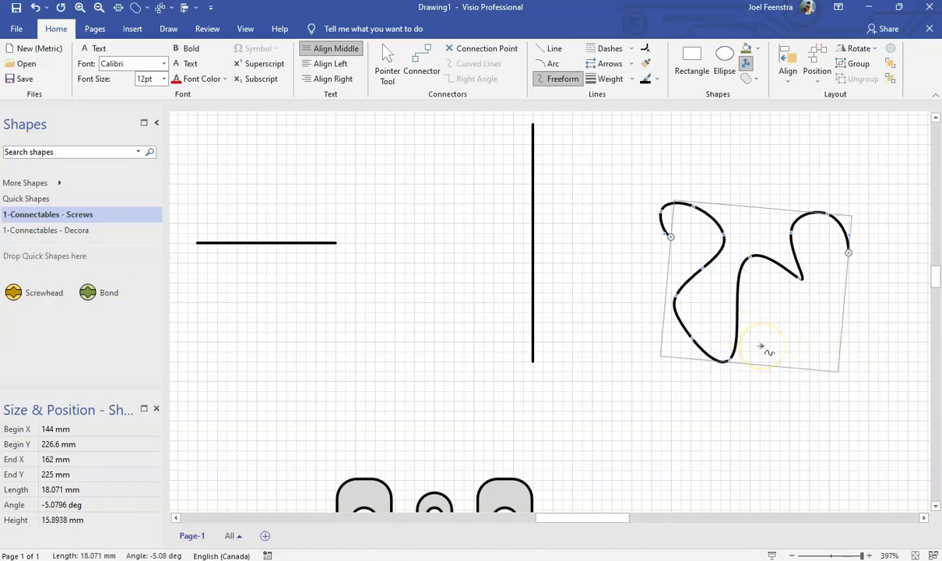
key("ctrl+z")
key("Delete")
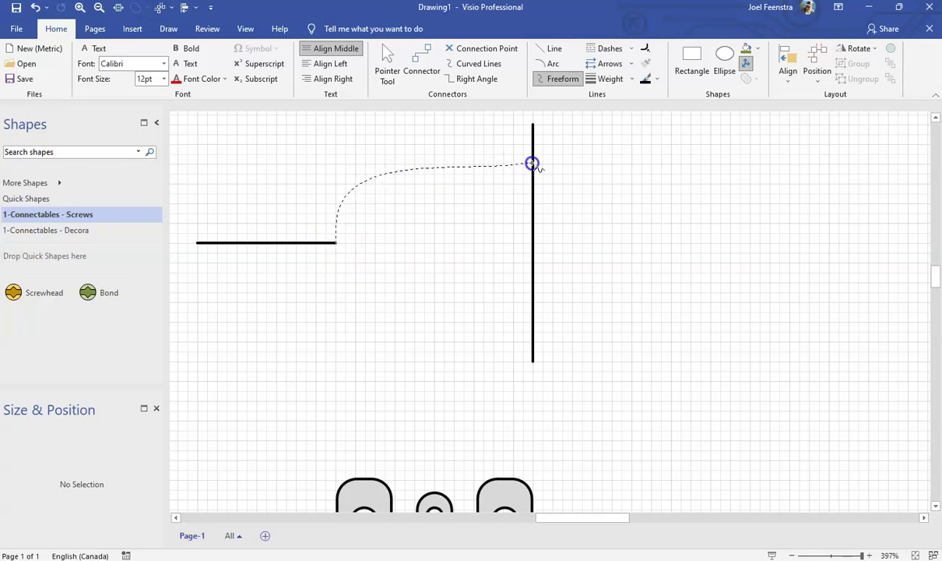
- Draw a freeform curve from the horizontal guide's end at about (110, 226) mm up and over to the vertical guide at about (130, 234) mm
left_click_drag(531, 163, 531, 163)
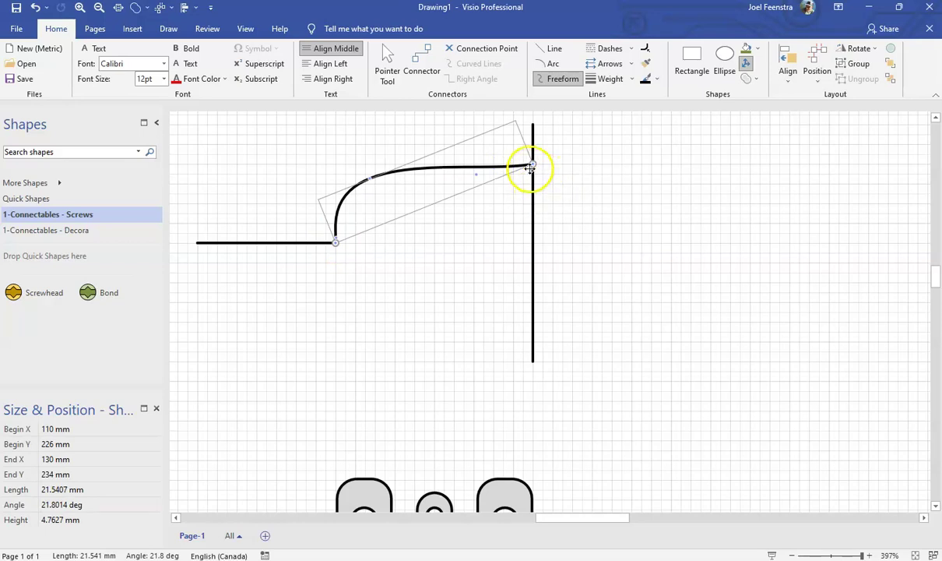
left_click(608, 186)
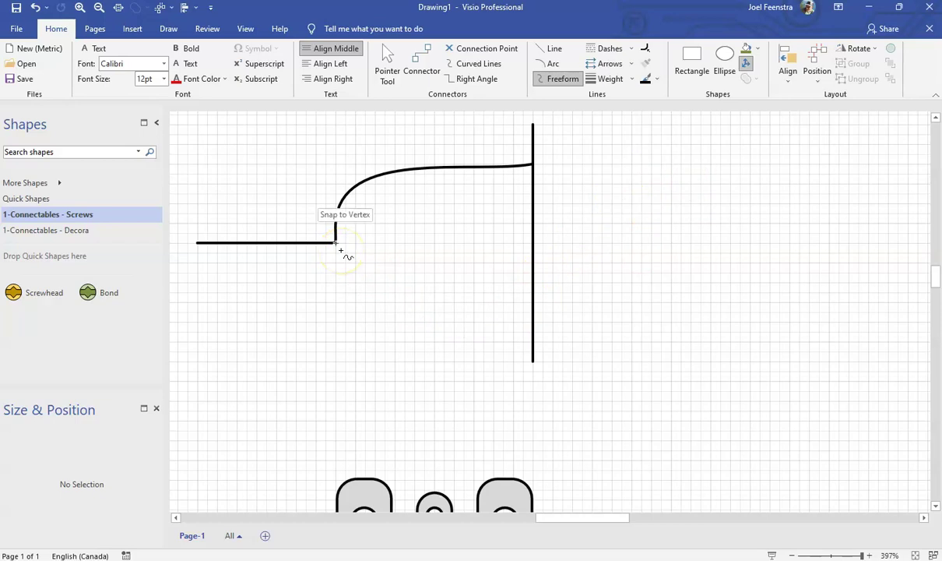
left_click(243, 31)
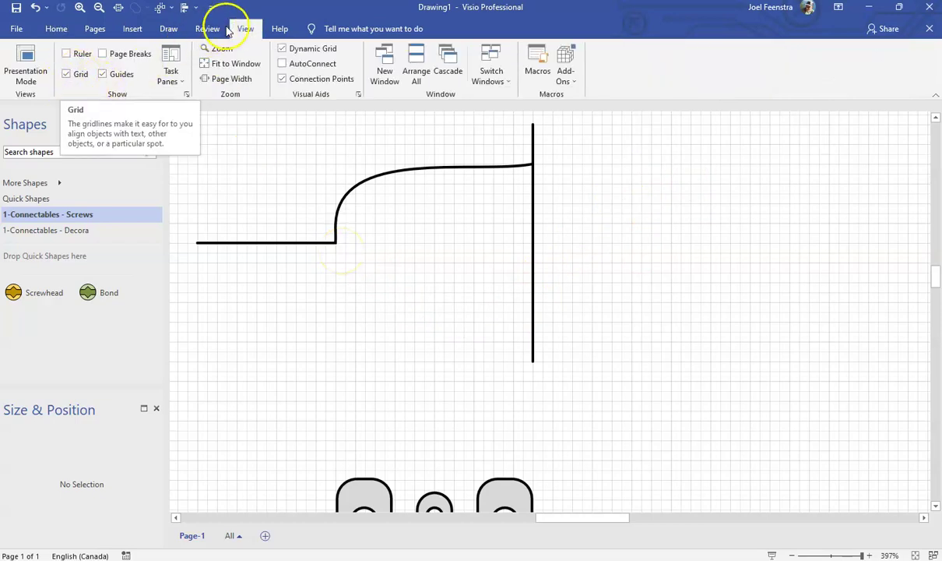
left_click(53, 30)
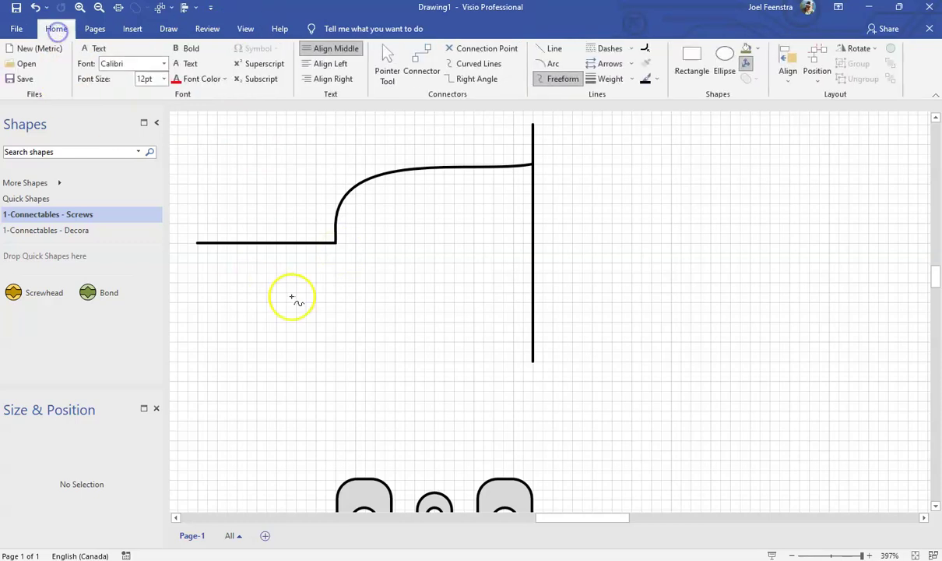
left_click(417, 169)
left_click(348, 283)
- Draw a lower and a middle freeform curve from the horizontal guide's end to the vertical guide, the middle one ending at about (130, 227) mm
left_click_drag(335, 243, 337, 246)
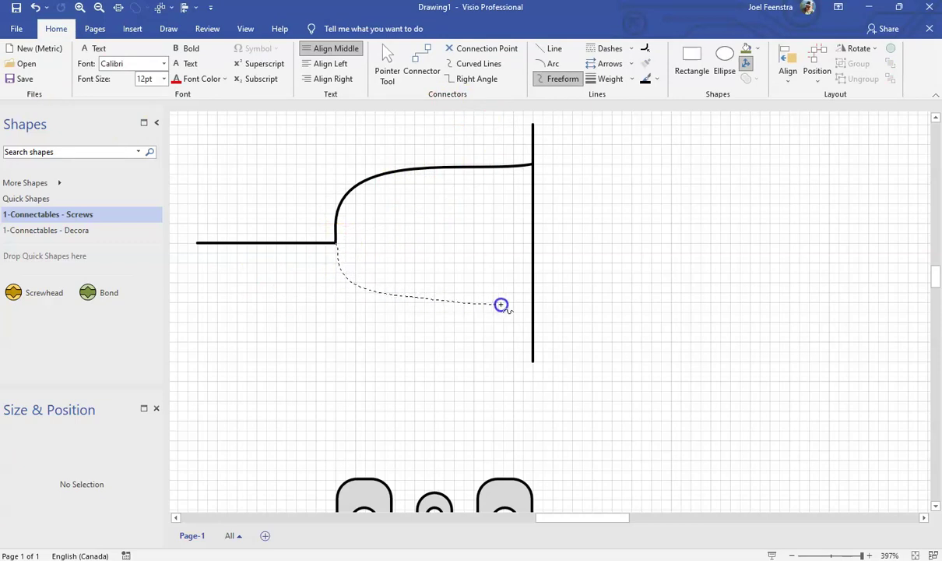
left_click_drag(533, 303, 533, 302)
left_click(374, 252)
left_click_drag(346, 244, 343, 243)
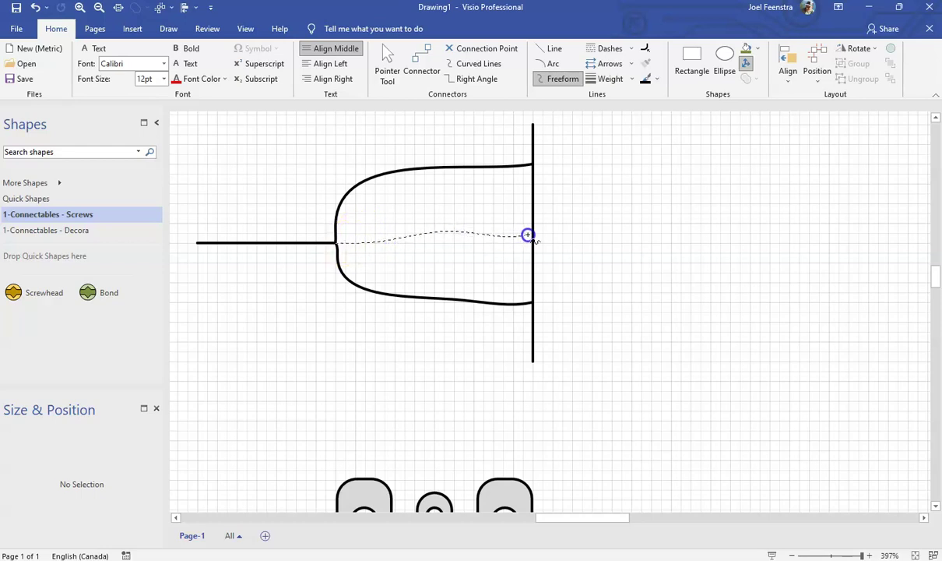
left_click_drag(531, 234, 532, 234)
left_click_drag(586, 263, 586, 263)
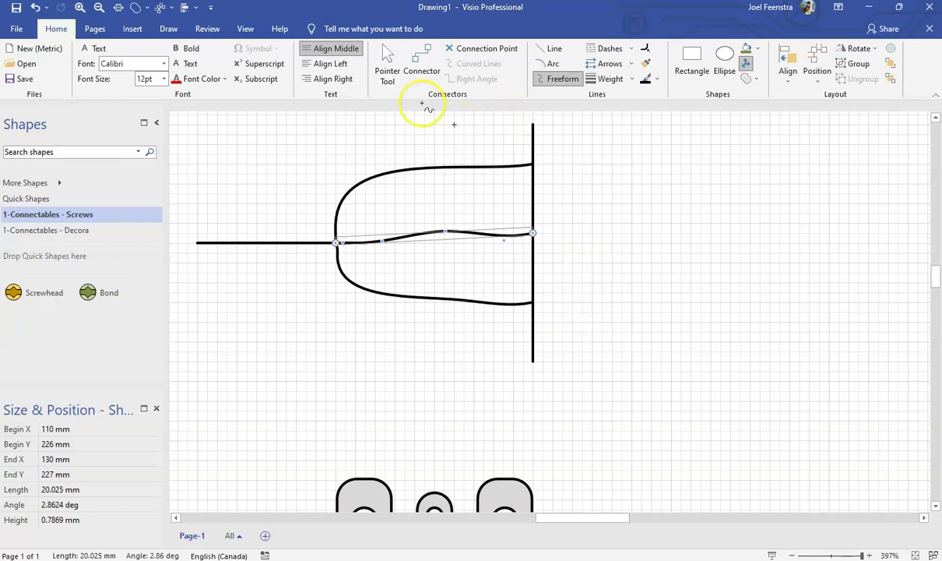
left_click(387, 66)
left_click(612, 168)
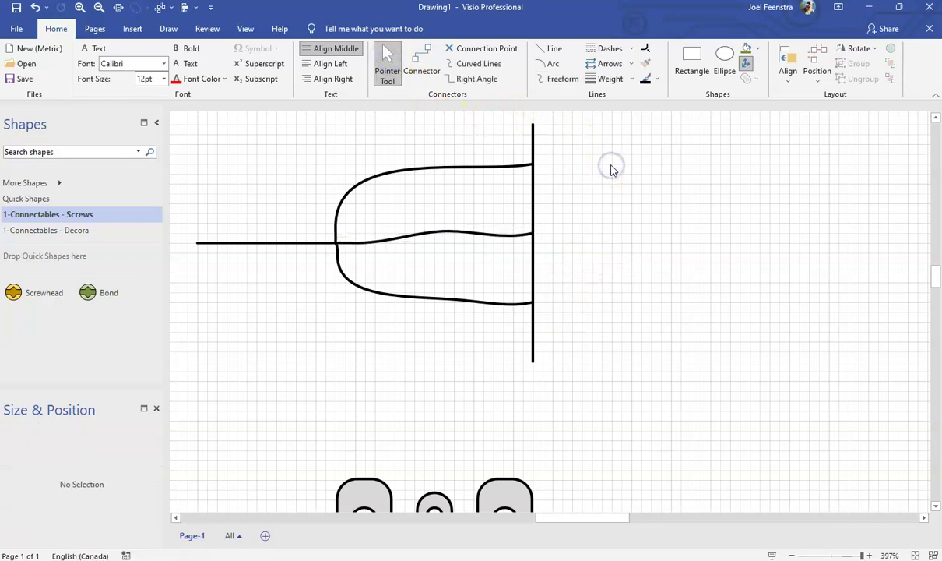
- Delete the vertical and horizontal guide lines, leaving only the three freeform curves
left_click(534, 130)
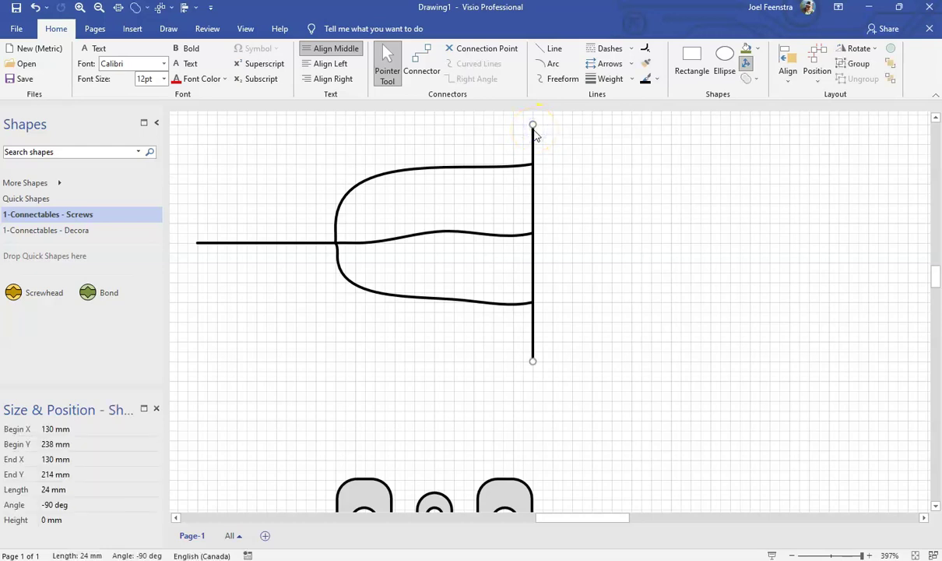
key("Delete")
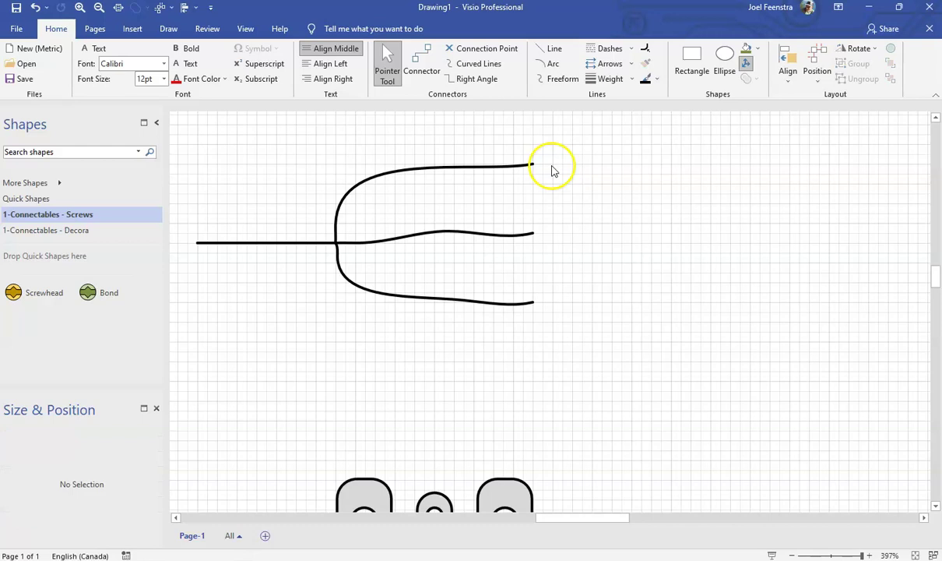
left_click(259, 244)
key("Delete")
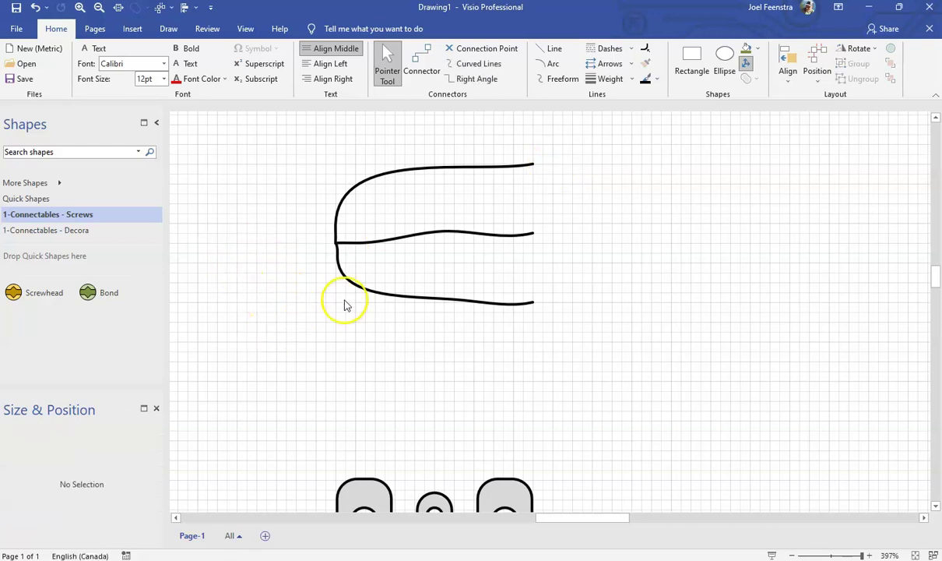
left_click(338, 214)
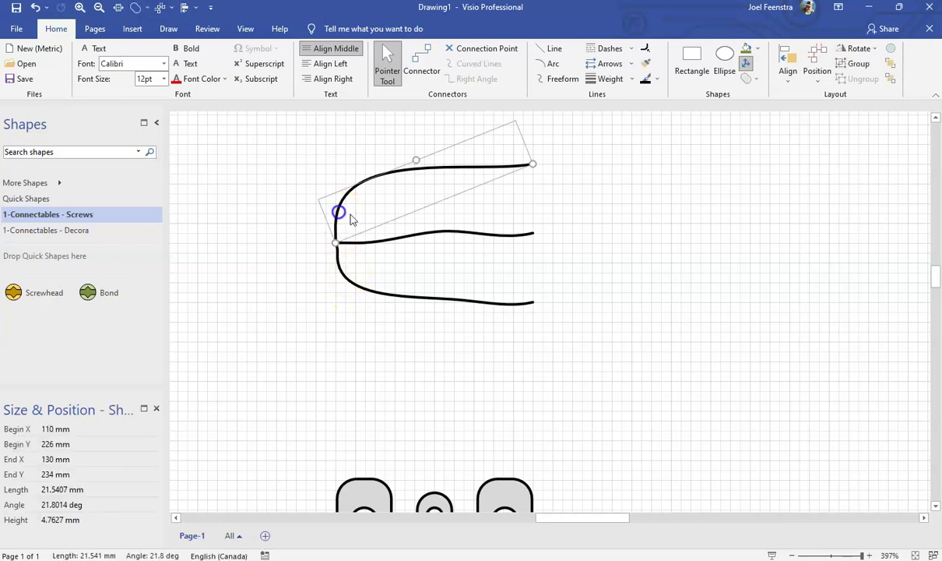
left_click(593, 289)
scroll(315, 263, "up", 5, "ctrl")
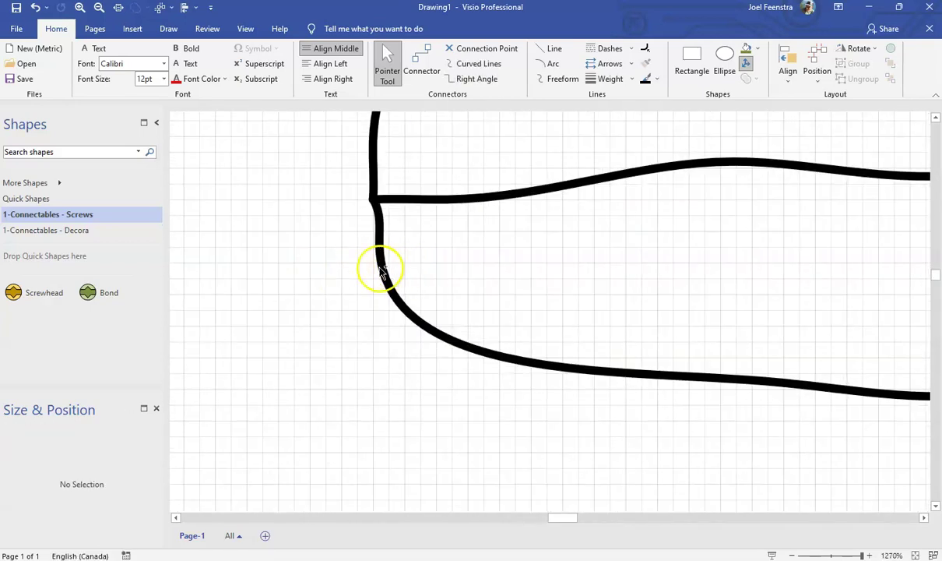
scroll(379, 267, "down", 4, "ctrl")
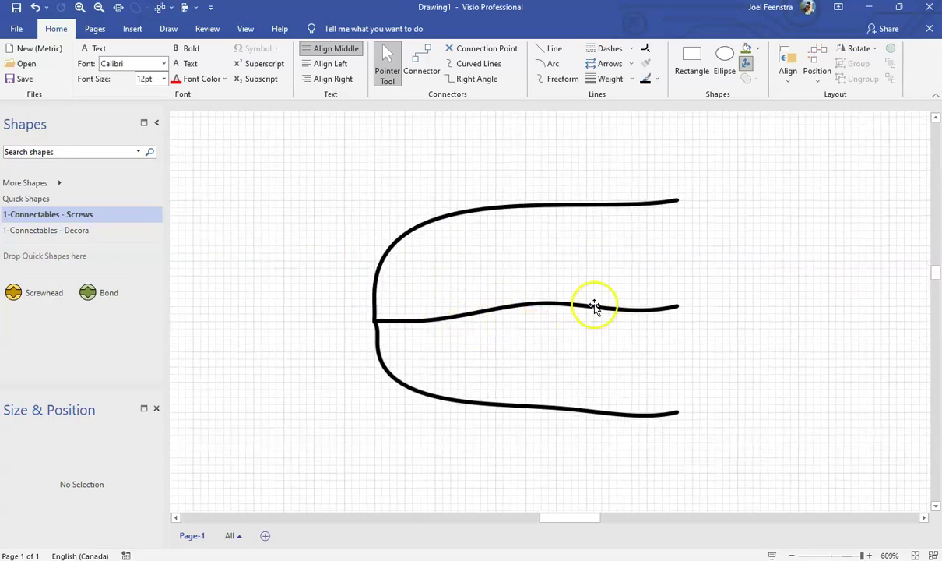
- Apply a 3 mm rounding preset to all three freeform curves together
left_click(575, 202)
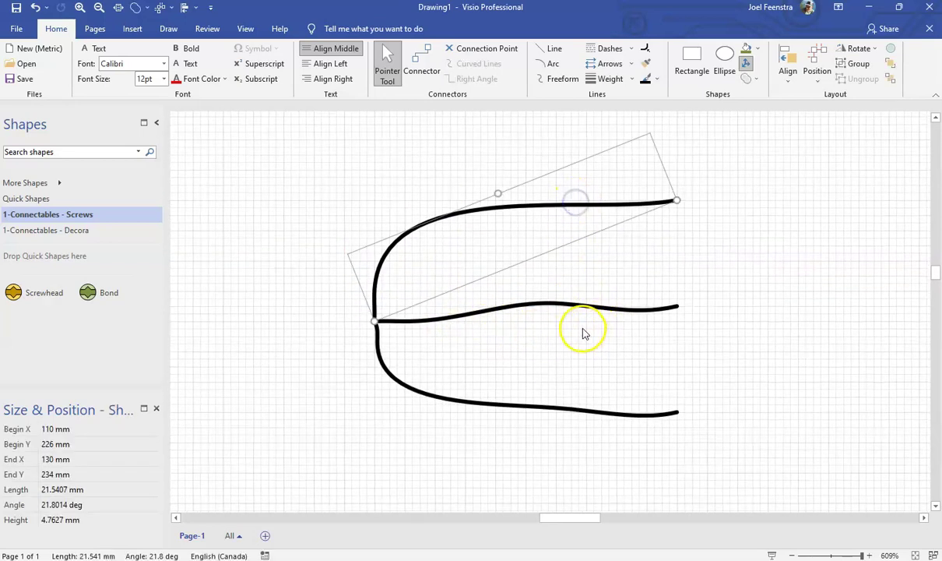
left_click(569, 304)
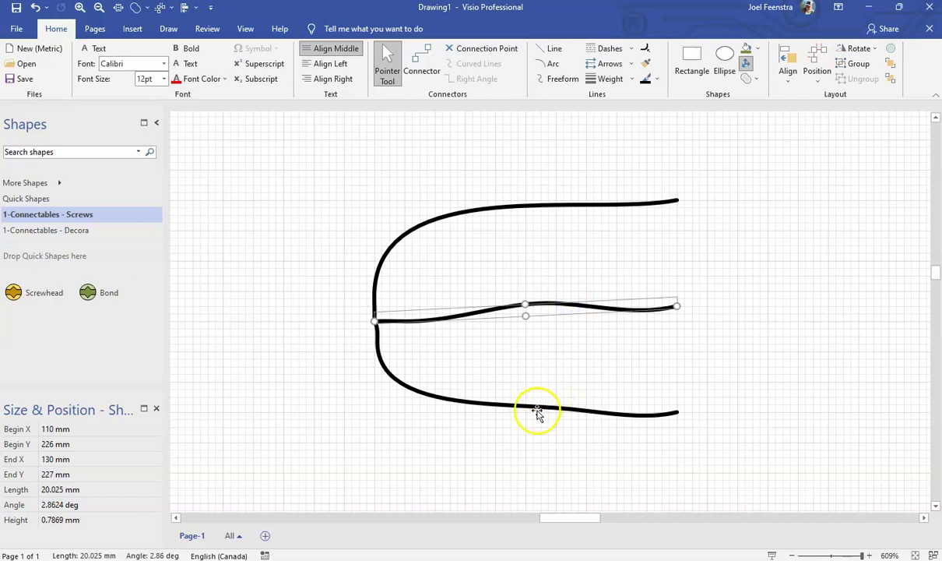
left_click(538, 411)
left_click(646, 50)
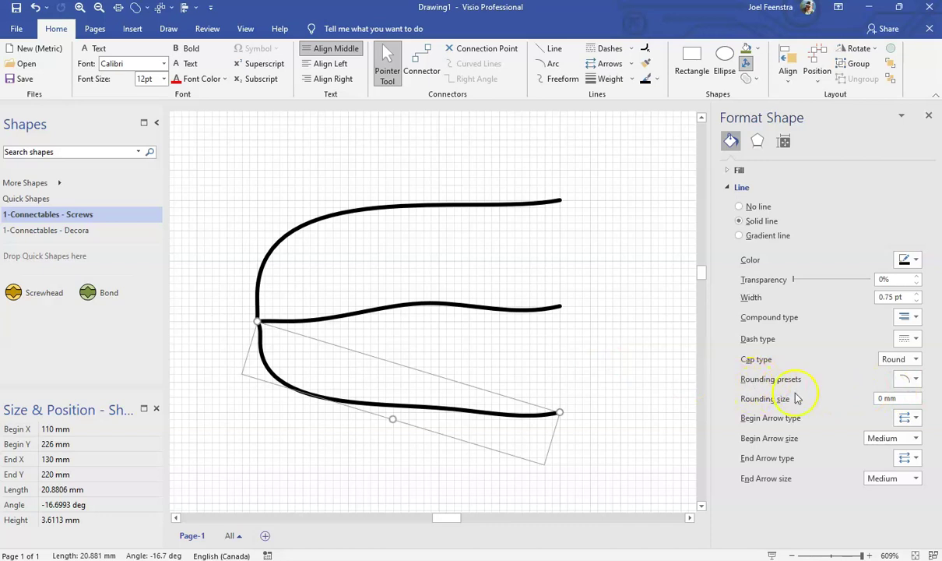
left_click(507, 310, "shift")
left_click(503, 207, "shift")
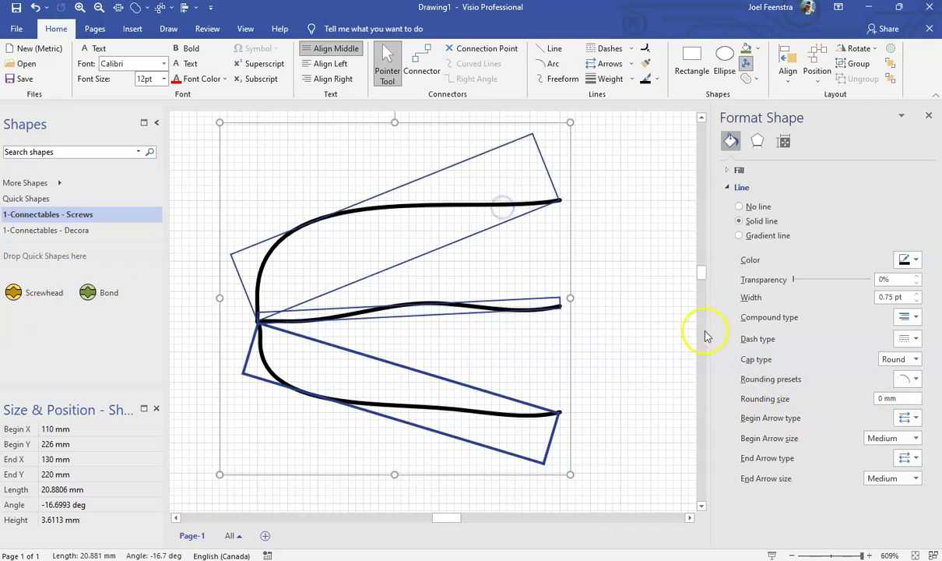
left_click(918, 379)
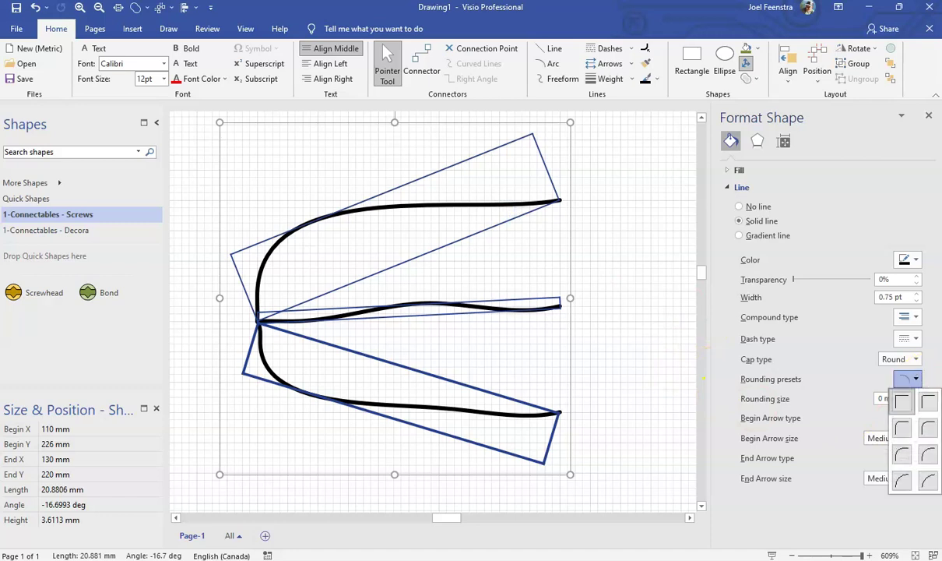
left_click(904, 427)
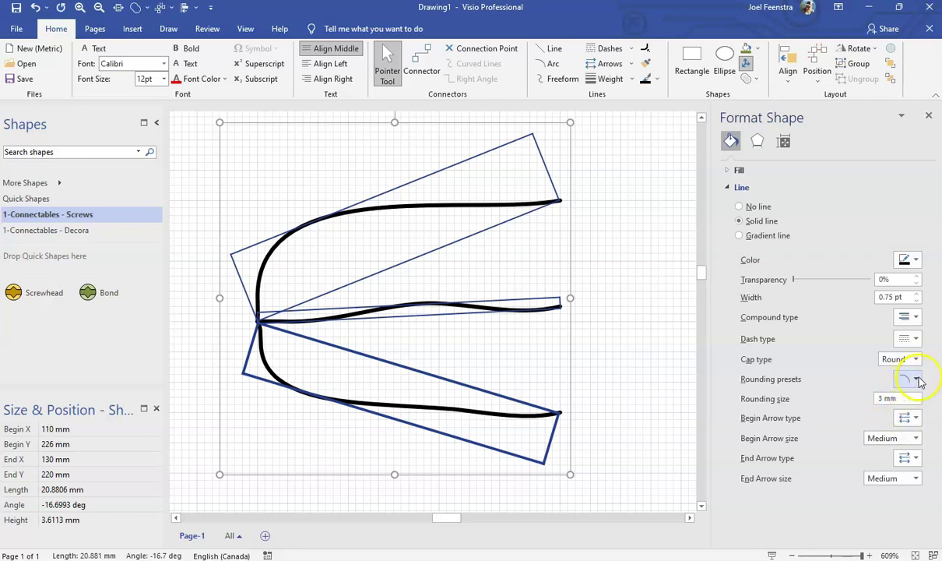
left_click(611, 282)
- Set the line weight of the upper curve to 3 pt
left_click(560, 203)
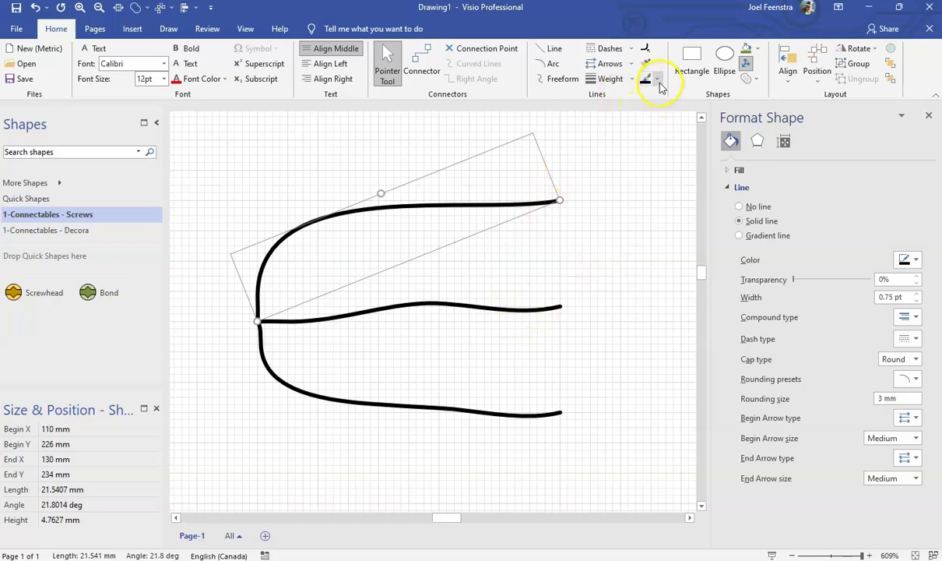
left_click(633, 81)
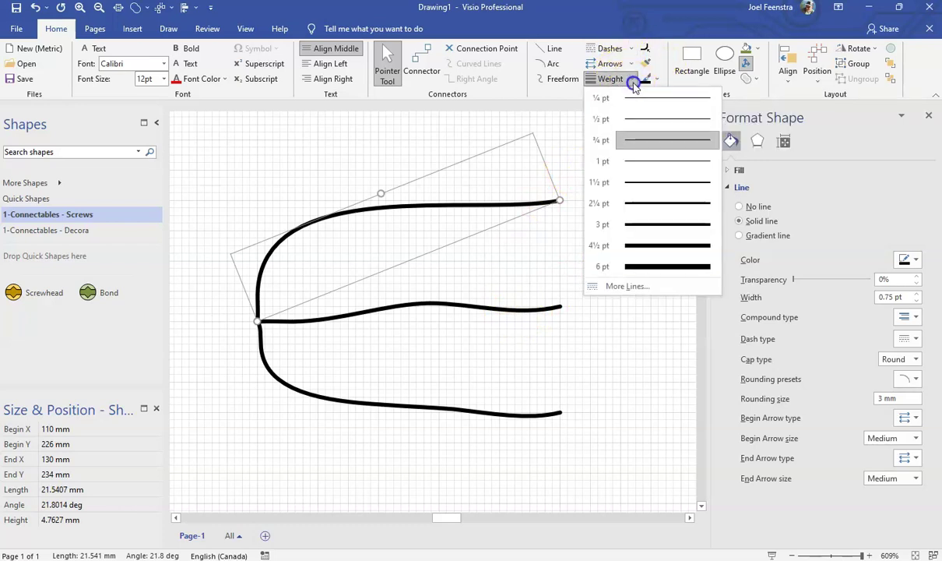
left_click(681, 226)
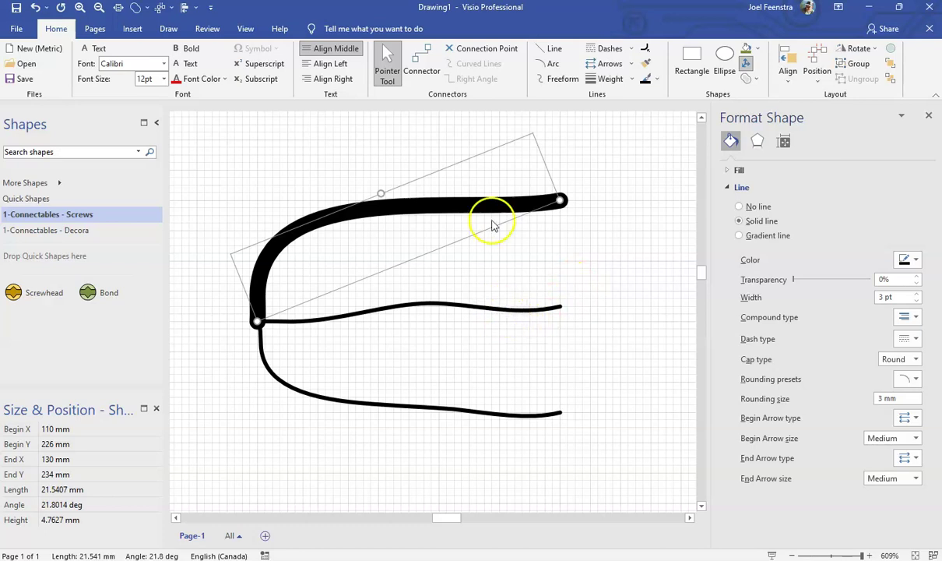
- Set the middle curve's line weight to 1½ pt and its line color to dark orange-brown
left_click(489, 310)
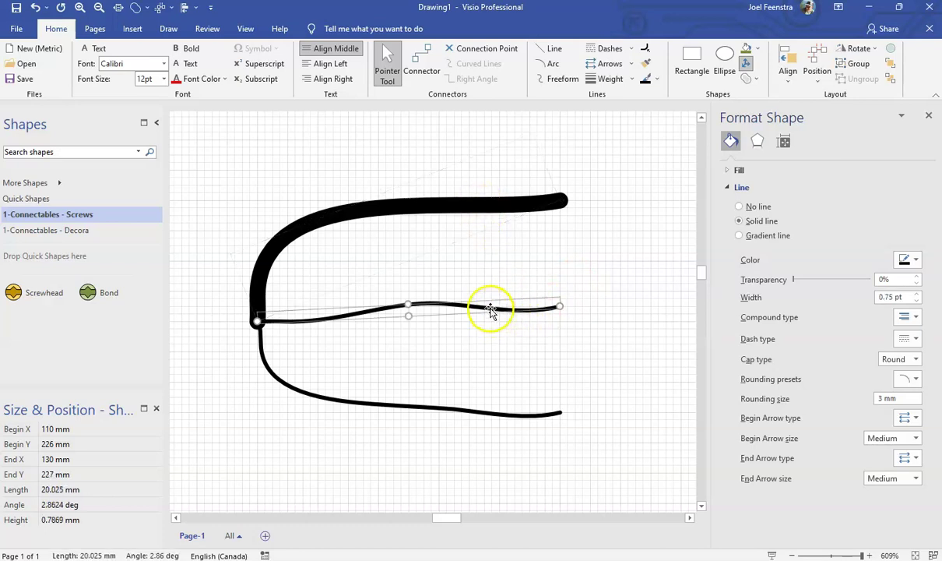
left_click(624, 82)
left_click(633, 78)
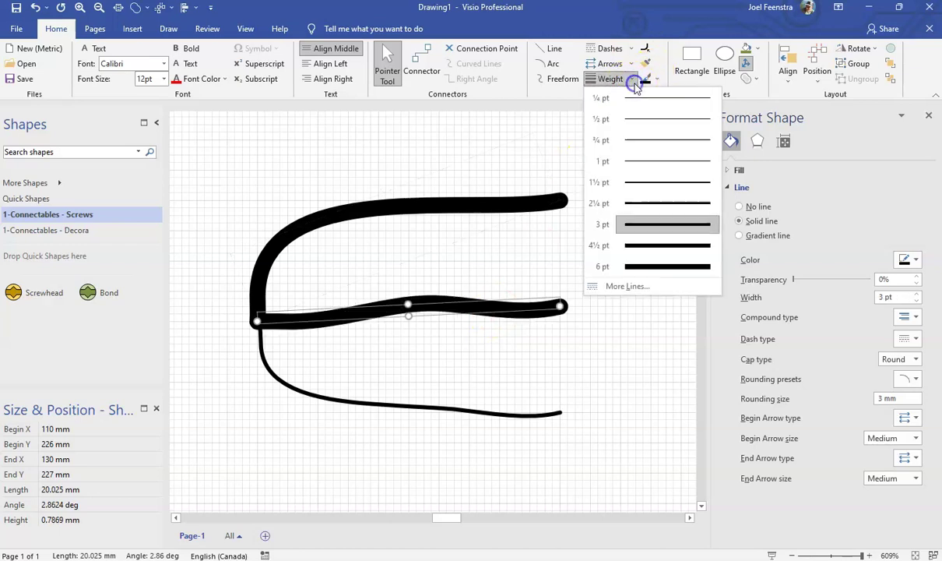
left_click(634, 182)
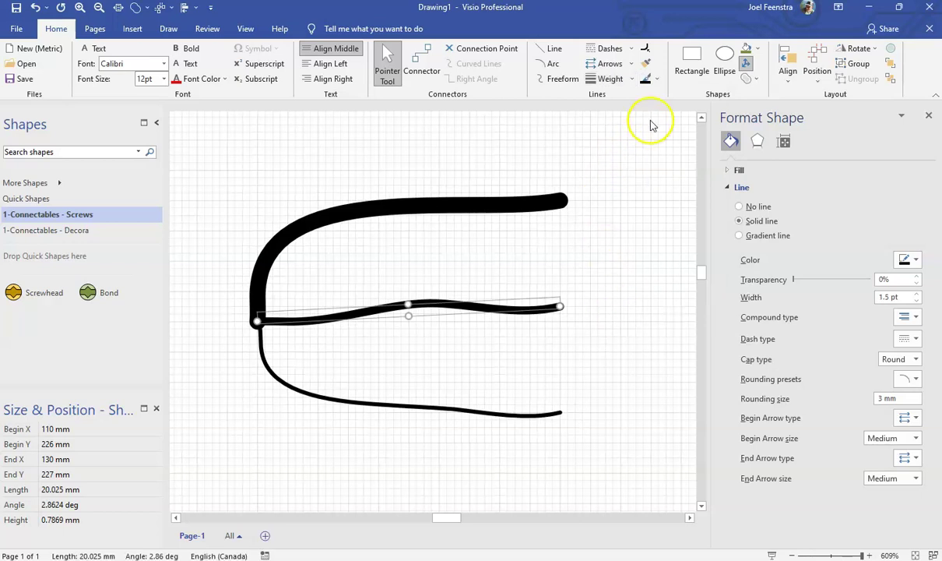
left_click(658, 79)
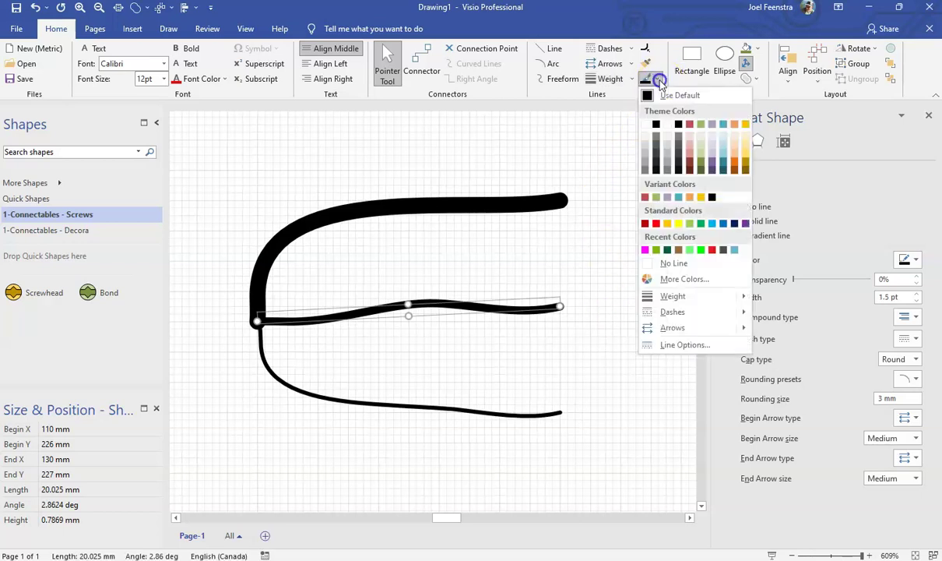
left_click(740, 172)
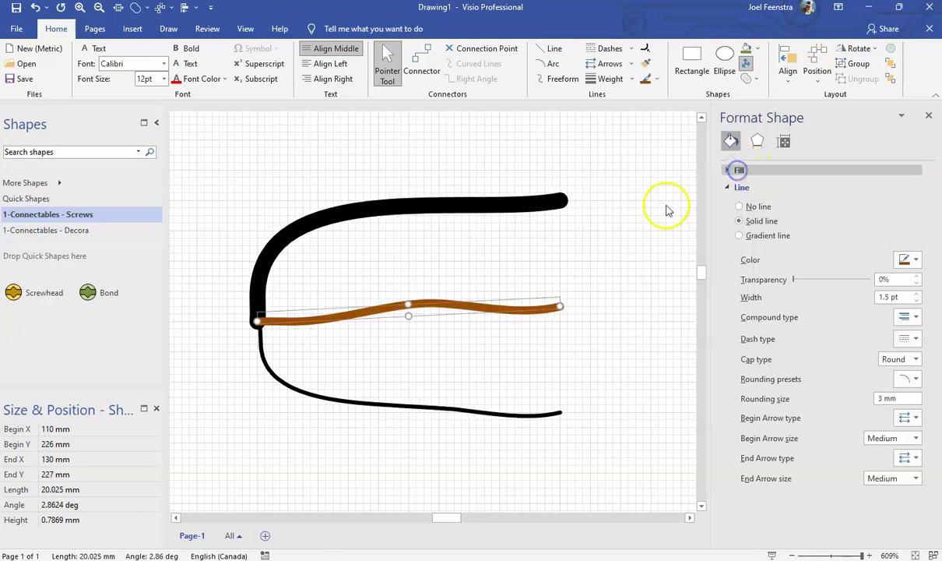
- Give the lower curve a 4½ pt line weight and the double-line compound type
left_click(484, 415)
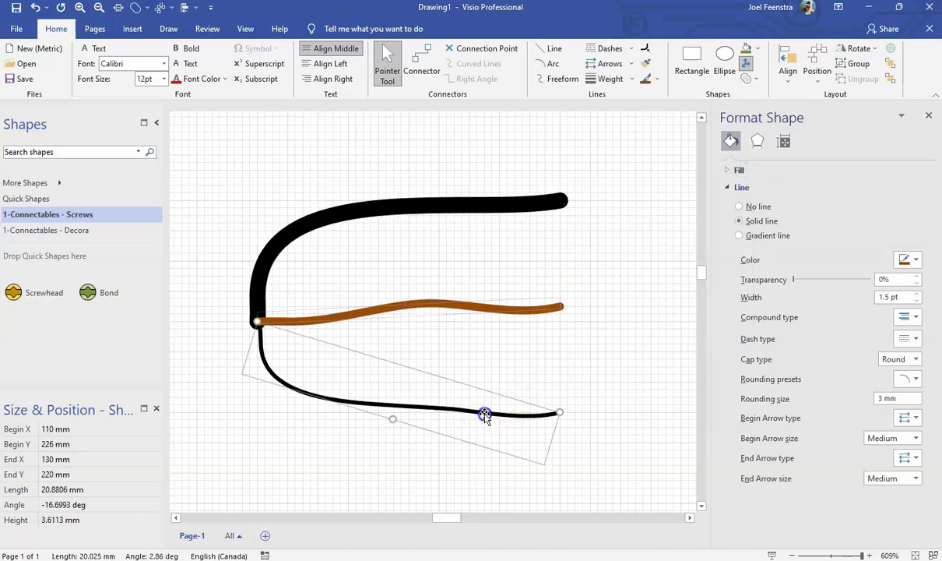
left_click(628, 80)
left_click(633, 242)
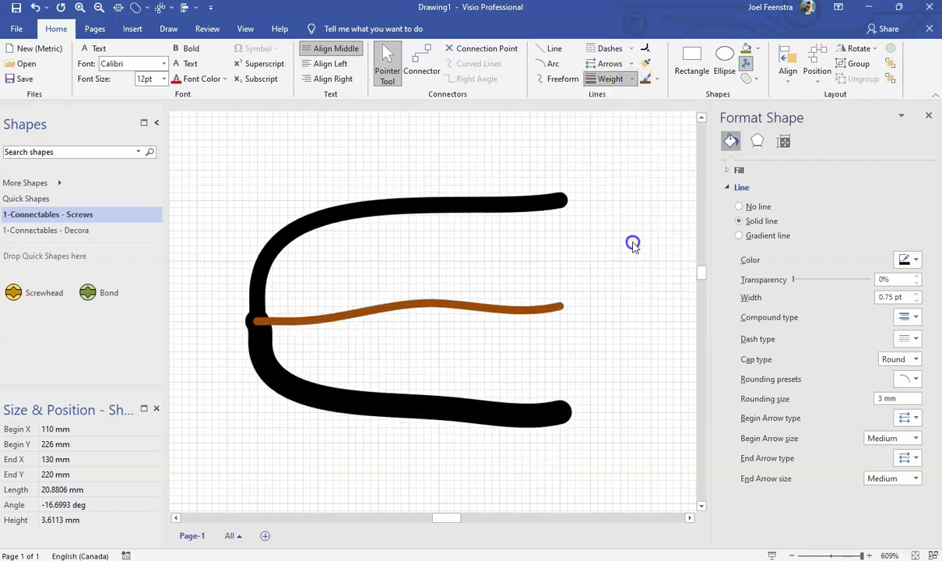
left_click(919, 318)
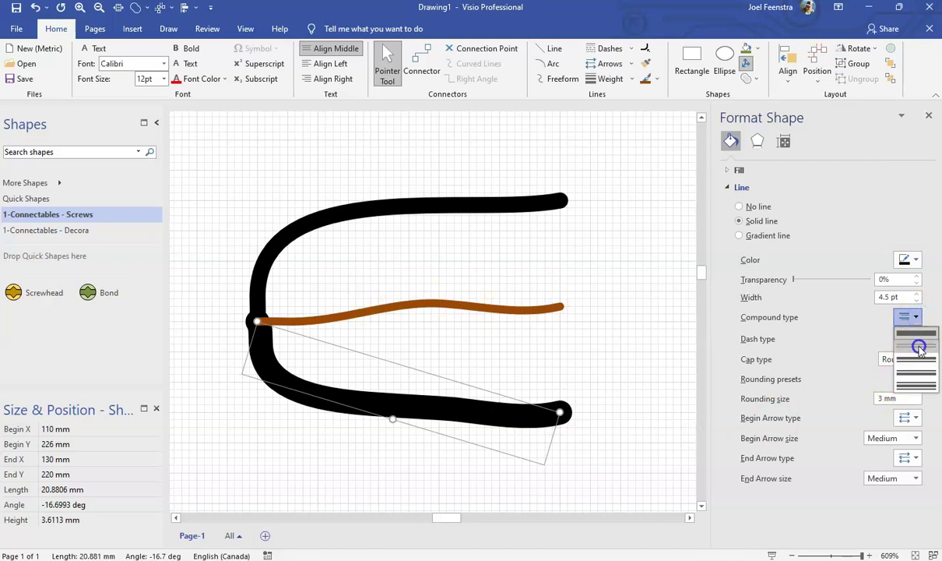
left_click(921, 343)
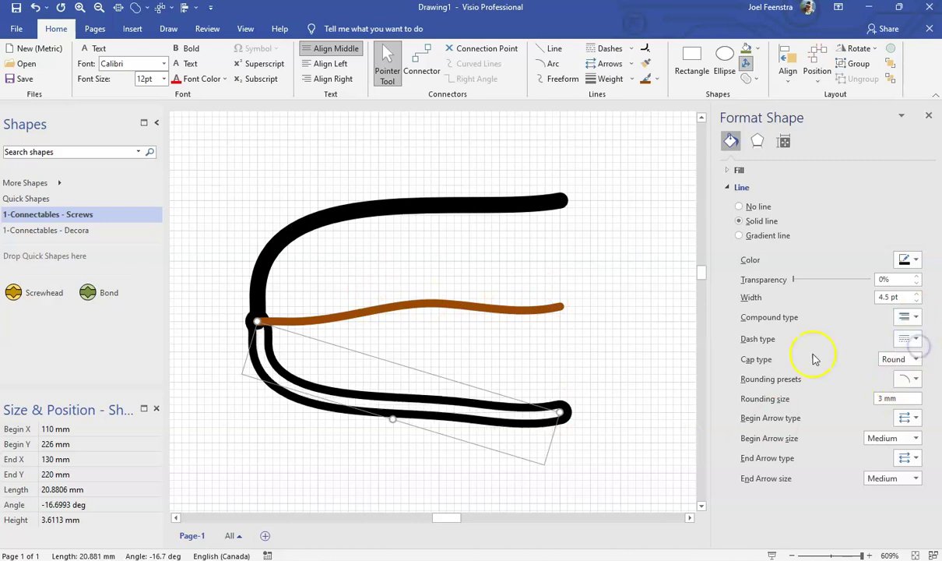
left_click(911, 316)
left_click(584, 367)
left_click(572, 329)
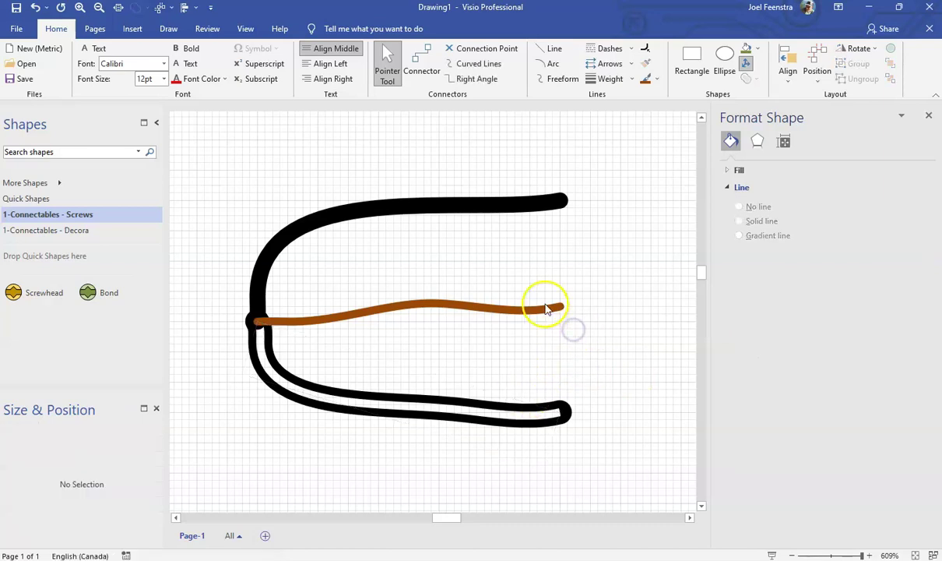
- Group the three freeform curves
left_click_drag(217, 132, 632, 500)
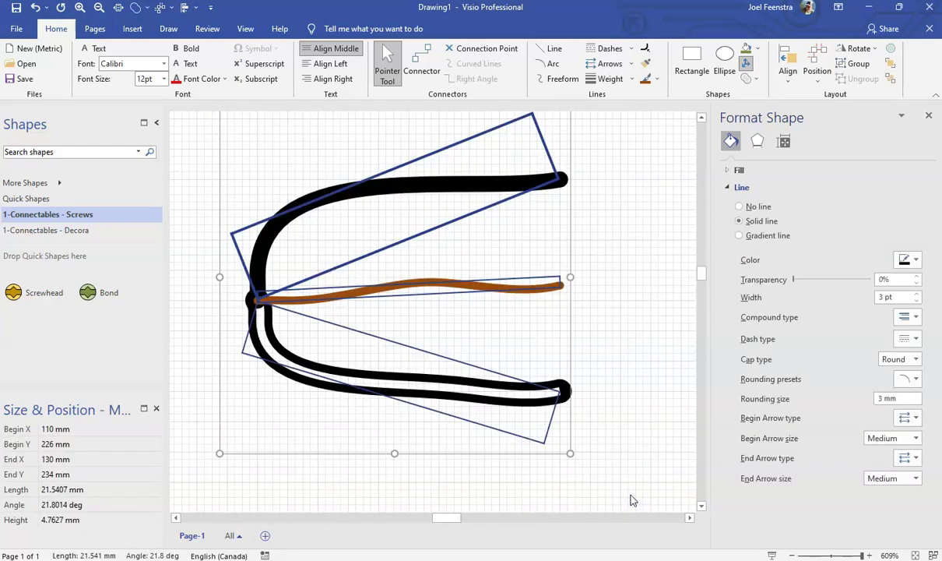
left_click(856, 63)
left_click(627, 258)
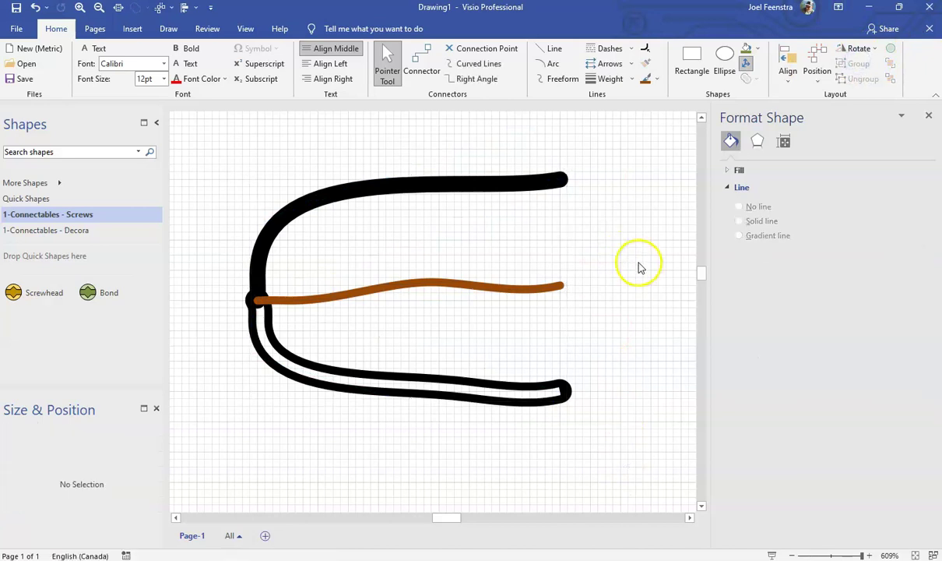
- Draw a rectangle about 13.5 mm wide and 4 mm high across the upper curve and close the shape formatting pane
left_click(691, 58)
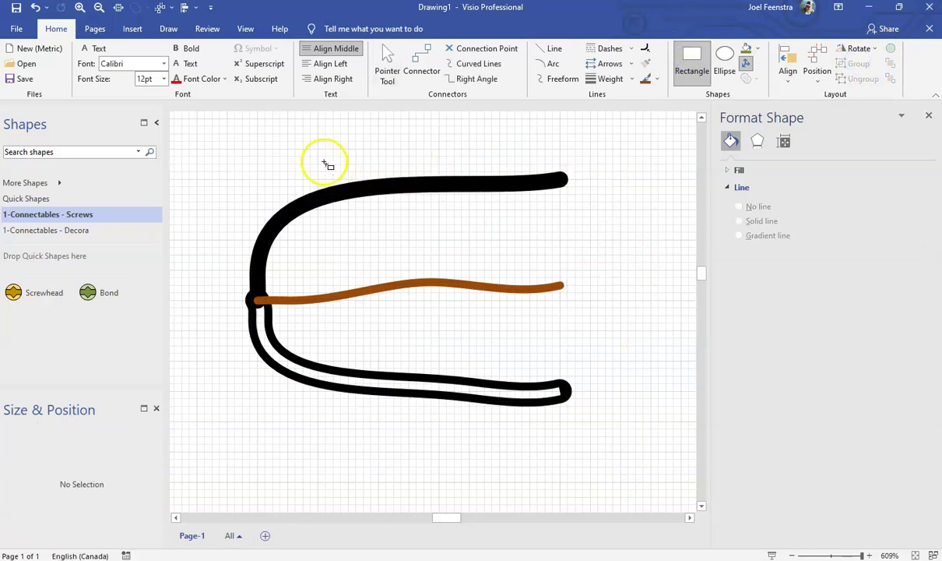
left_click_drag(310, 149, 518, 212)
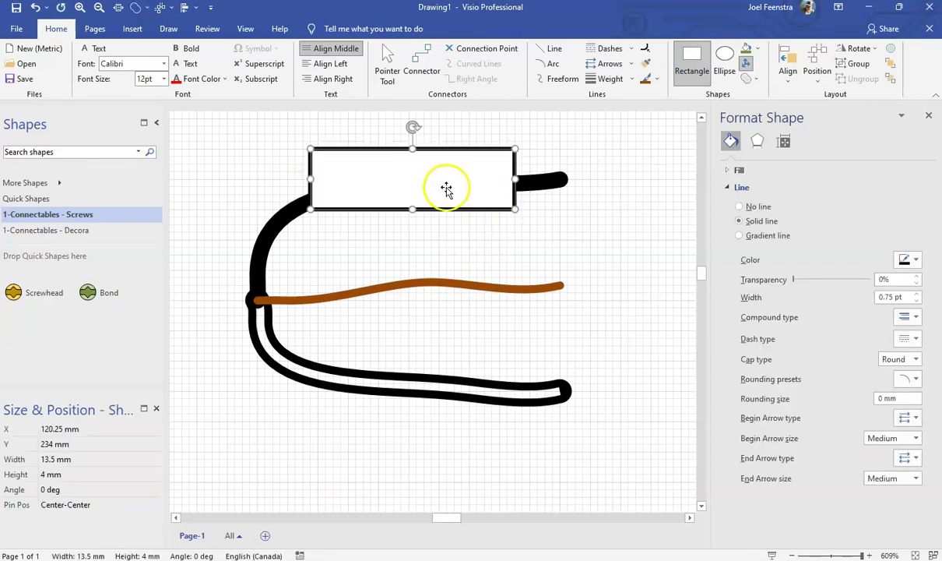
left_click(928, 117)
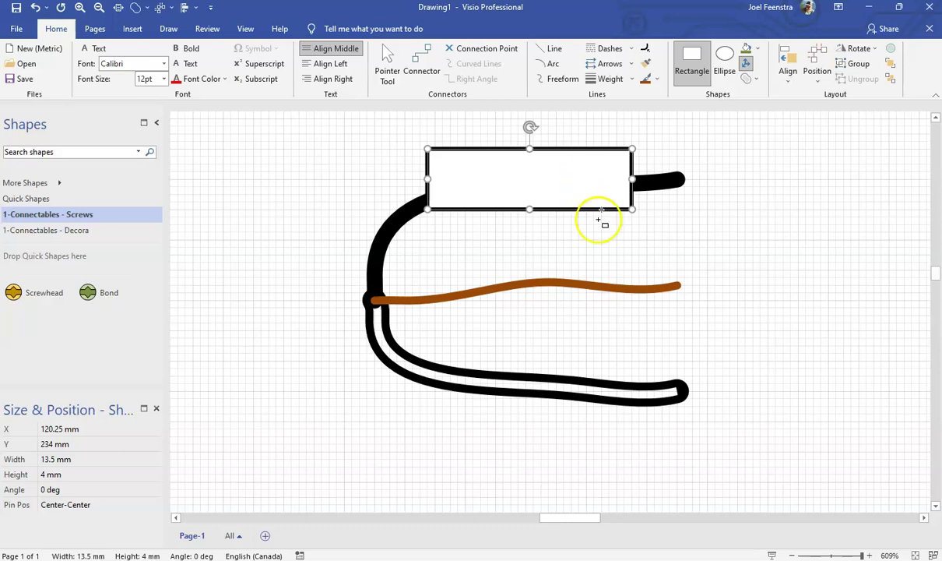
- Duplicate the rectangle twice and place one copy over the middle curve and the other just below the lower curve
key("Escape")
left_click(597, 166)
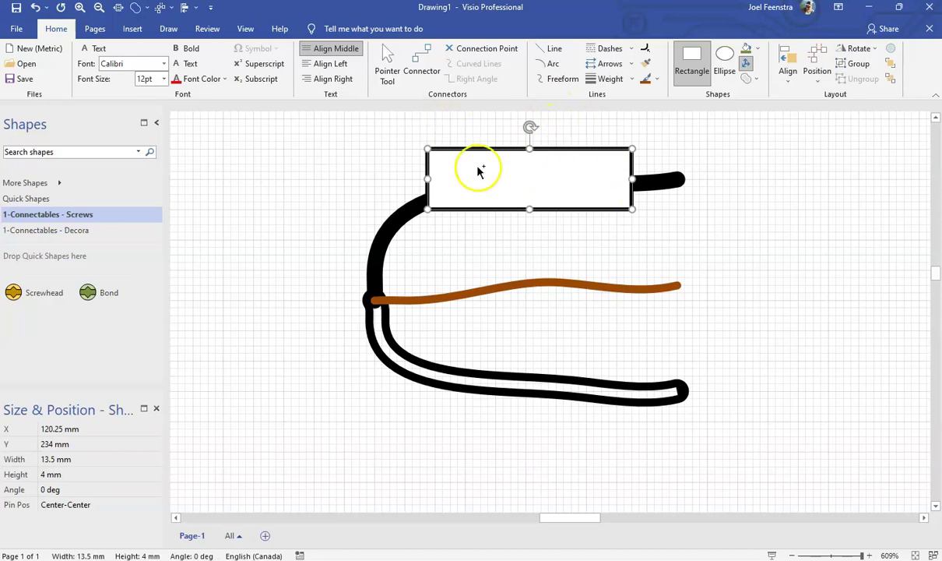
key("ctrl+d")
key("ctrl+d")
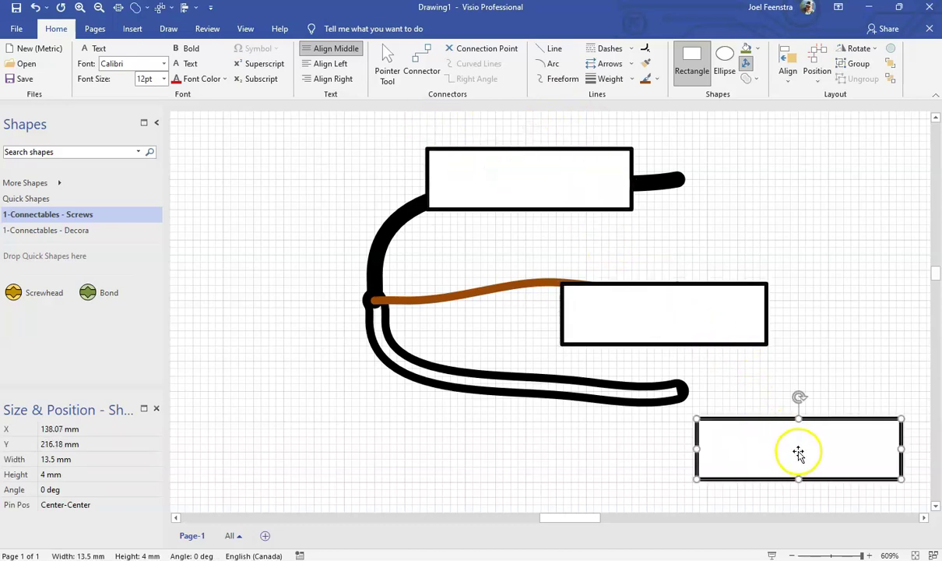
left_click(383, 58)
left_click_drag(705, 309, 582, 288)
left_click_drag(808, 460, 545, 433)
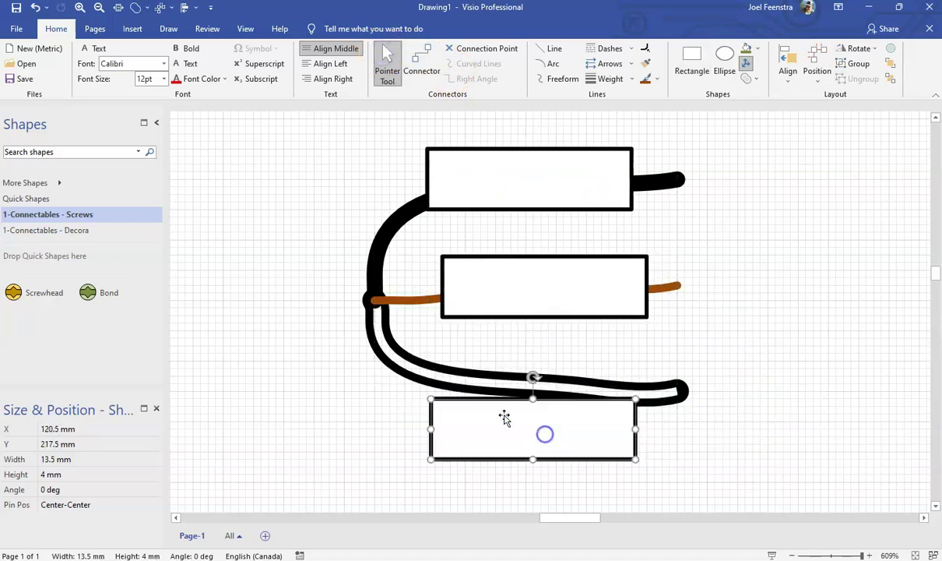
- Align the three rectangles by their centers, using the lowest rectangle as the reference
left_click(575, 278, "shift")
left_click(555, 165, "shift")
left_click(788, 70)
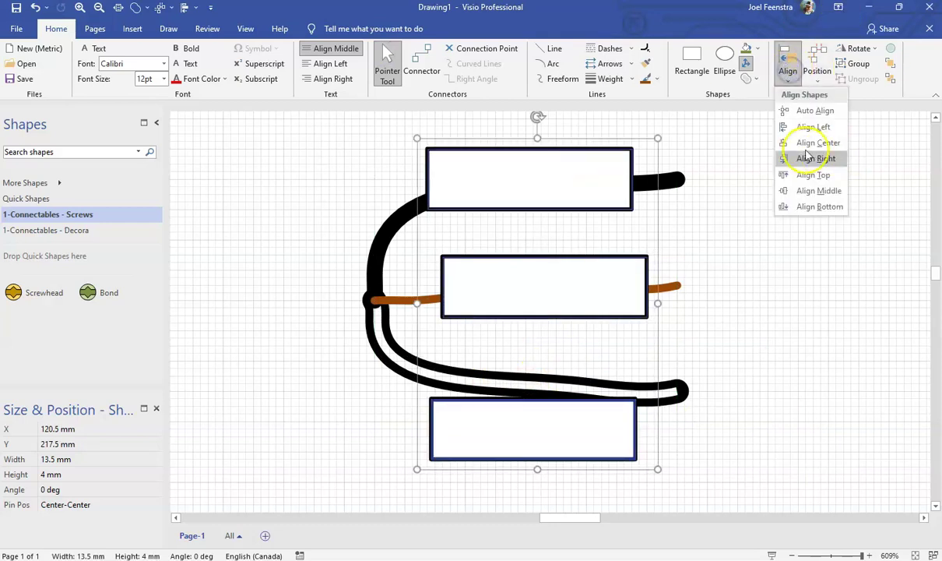
left_click(802, 145)
left_click(795, 452)
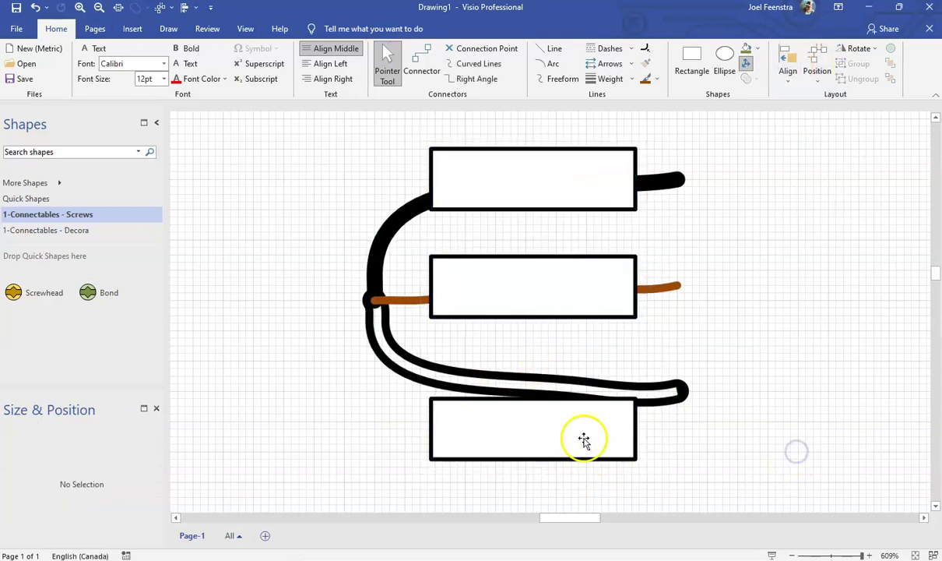
- Nudge the lowest rectangle up over the lower curve to X 120.5 mm, Y 220.5 mm
left_click(585, 434)
key("Up")
key("Up")
key("Up")
key("Up")
key("Up")
key("Up")
key("Up")
key("Up")
key("Up")
key("Up")
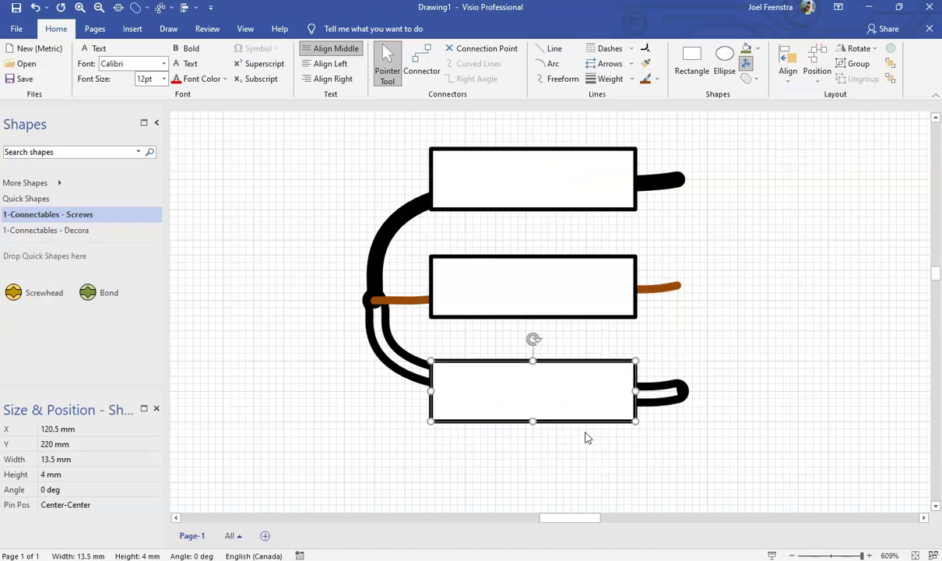
key("Right")
key("Up")
key("Up")
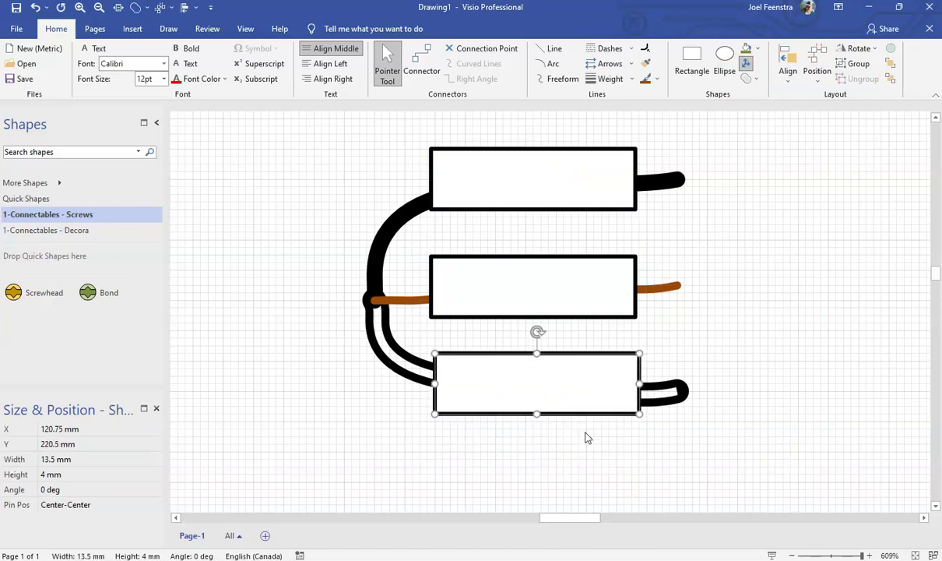
key("Left")
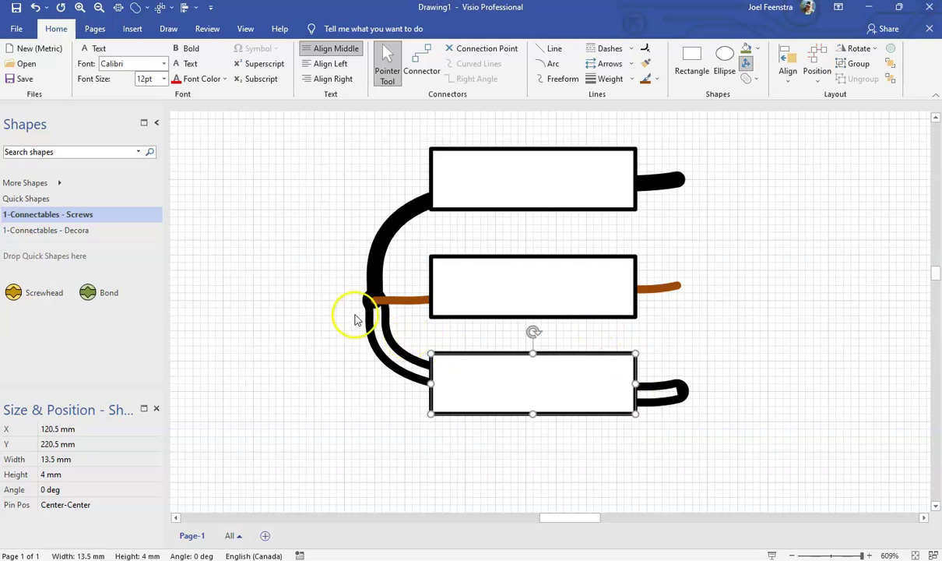
left_click(757, 266)
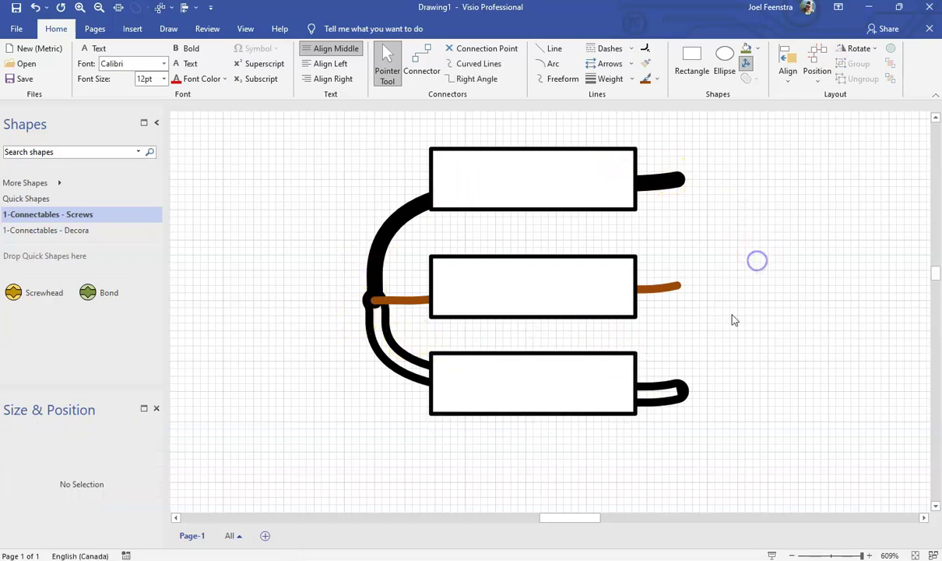
- Center the three rectangles horizontally on the lowest rectangle again
left_click(589, 385)
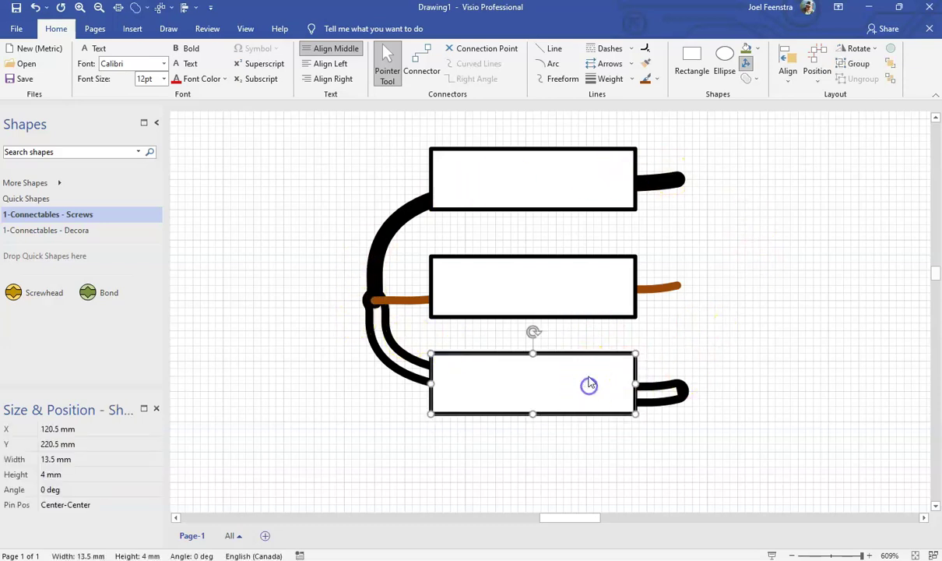
left_click(579, 277, "shift")
left_click(567, 179, "shift")
left_click(783, 61)
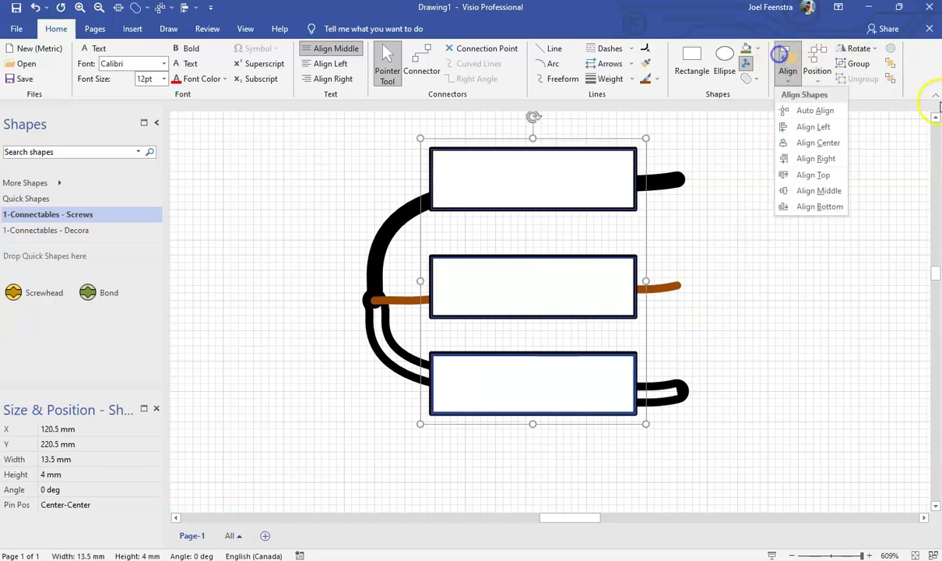
left_click(821, 143)
left_click(753, 314)
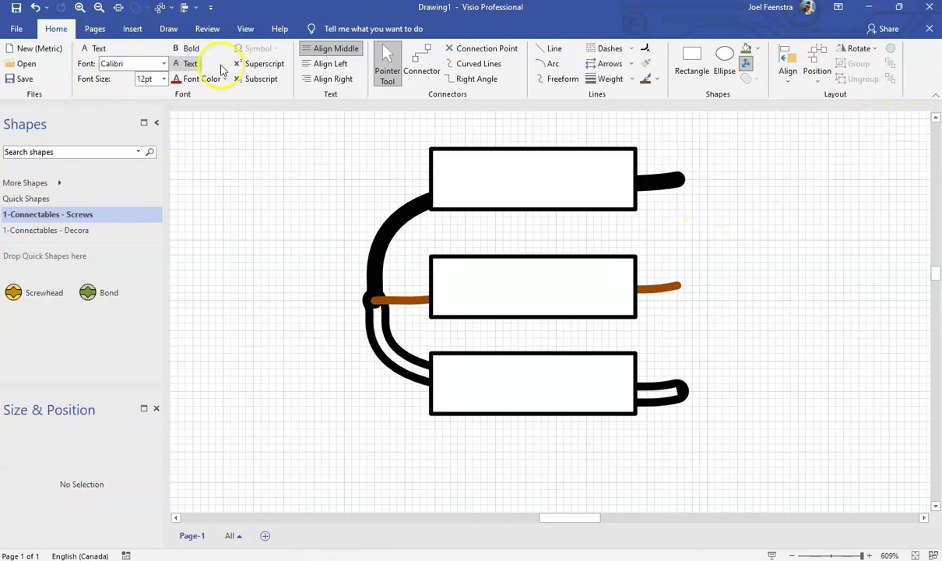
left_click(507, 166)
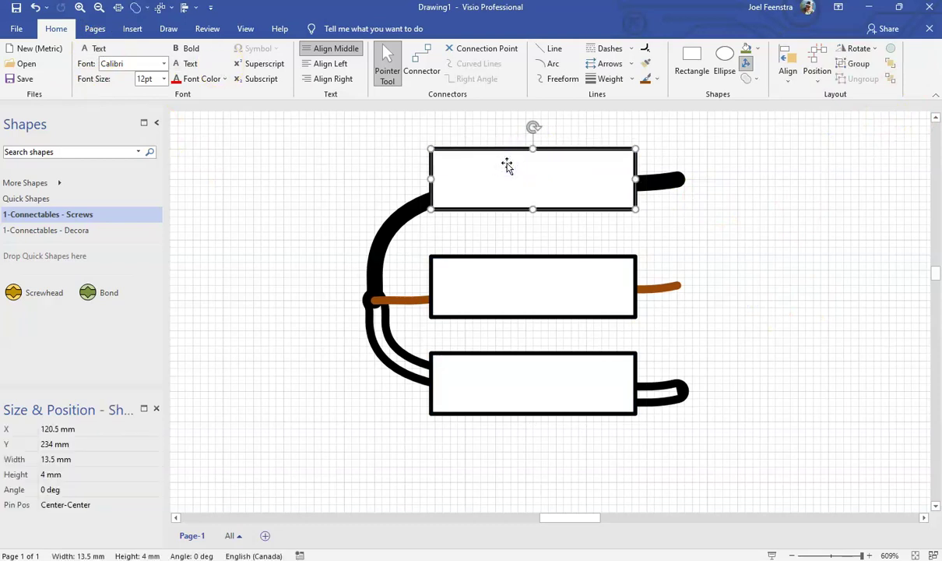
double_click(507, 166)
type("BLACK")
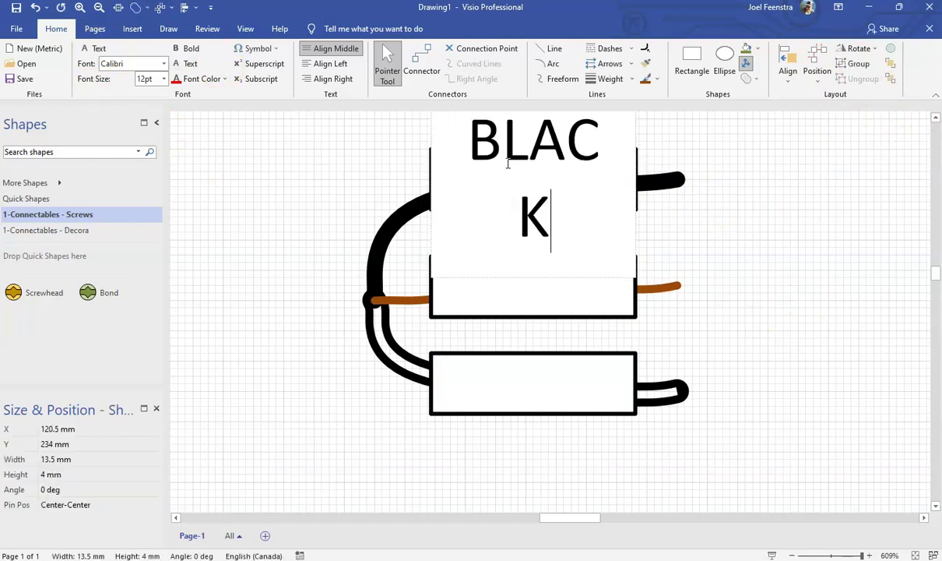
key("BackSpace")
key("BackSpace")
key("BackSpace")
key("BackSpace")
key("BackSpace")
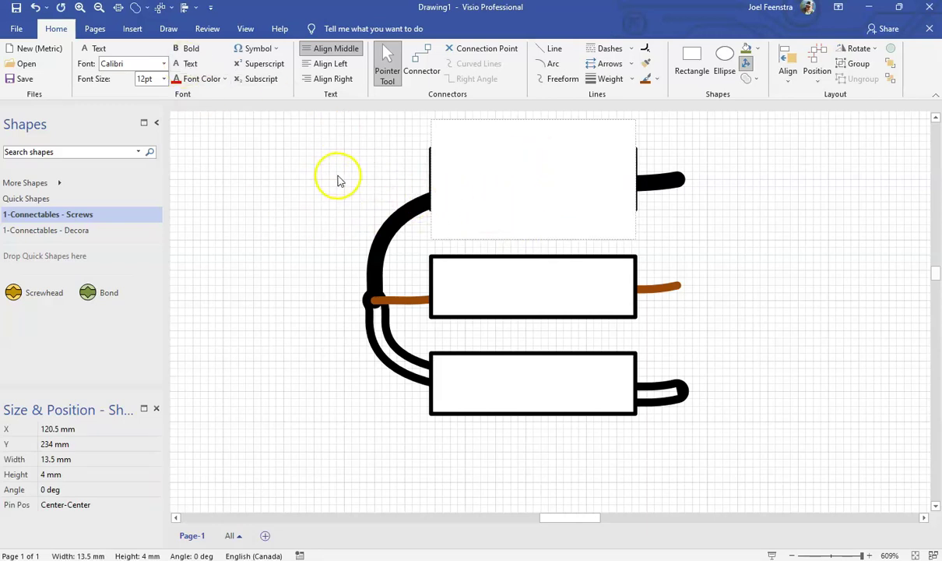
left_click(299, 159)
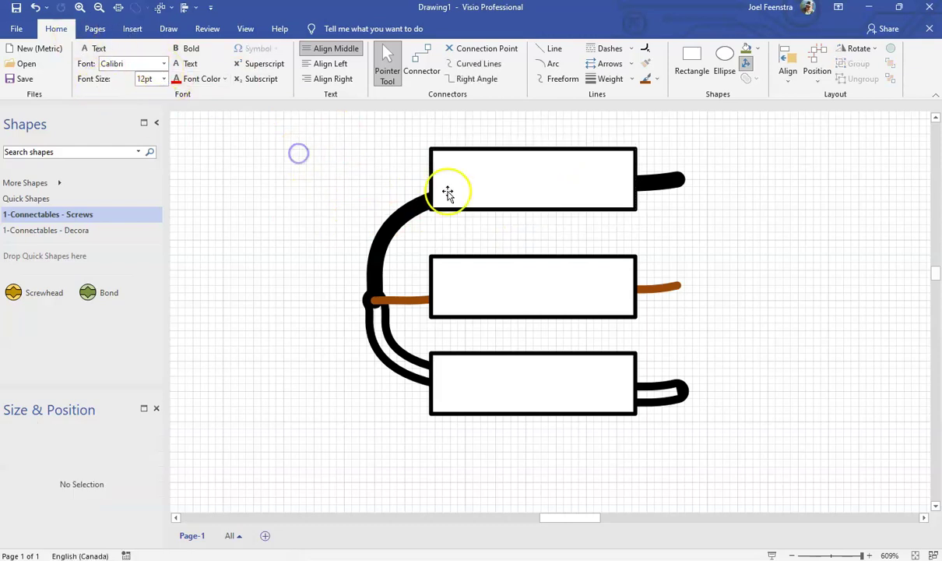
- Add a text box about 35 mm wide and 3.5 mm high across the upper rectangle, reading "Black"
left_click(94, 50)
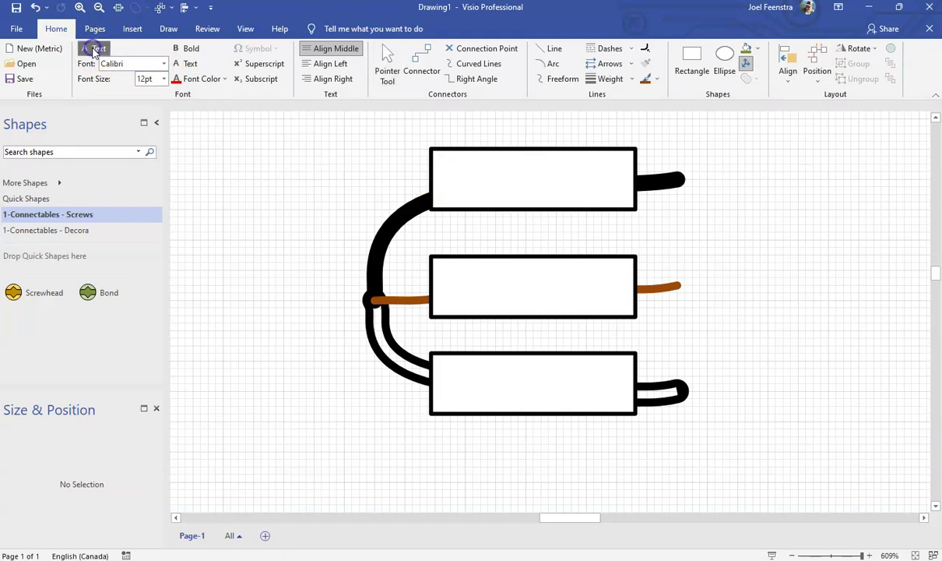
left_click_drag(224, 135, 753, 185)
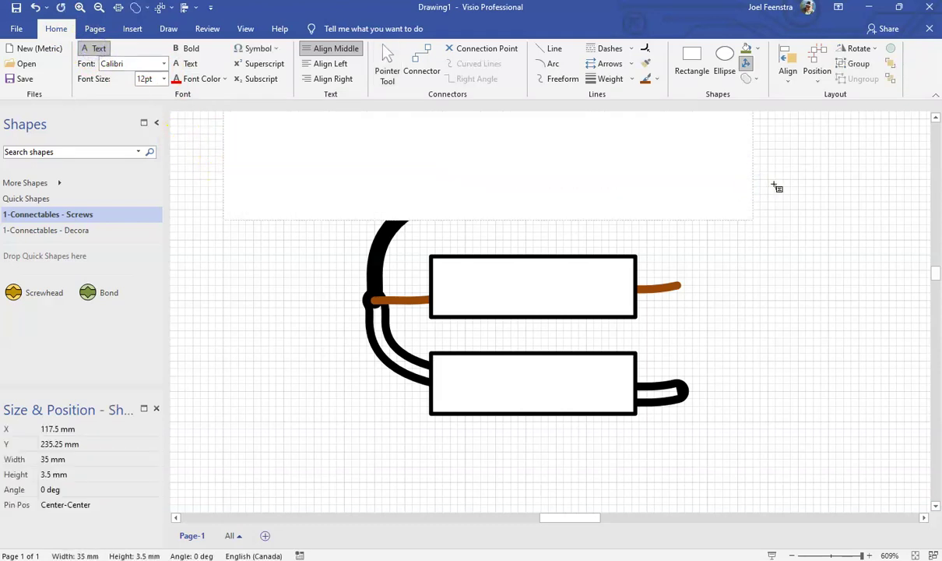
type("B")
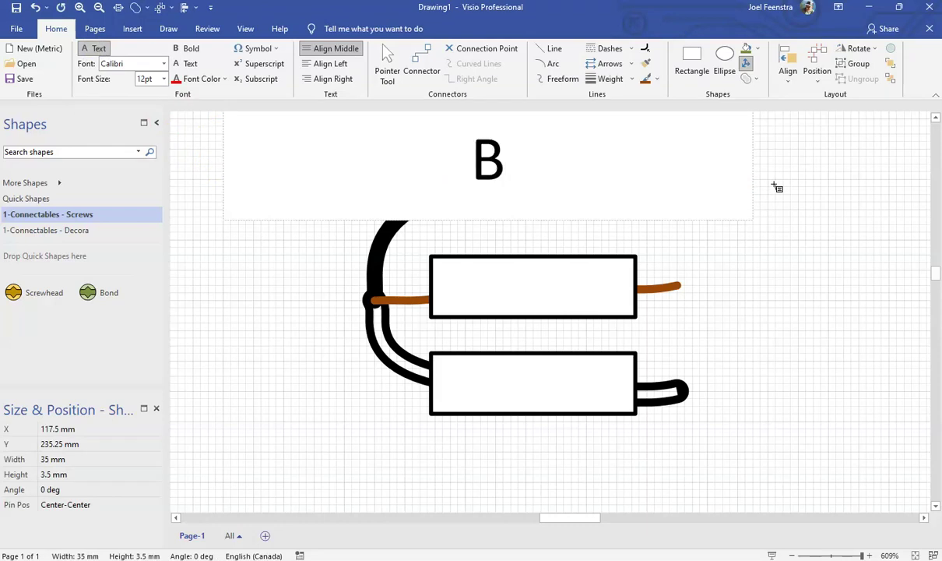
type("la")
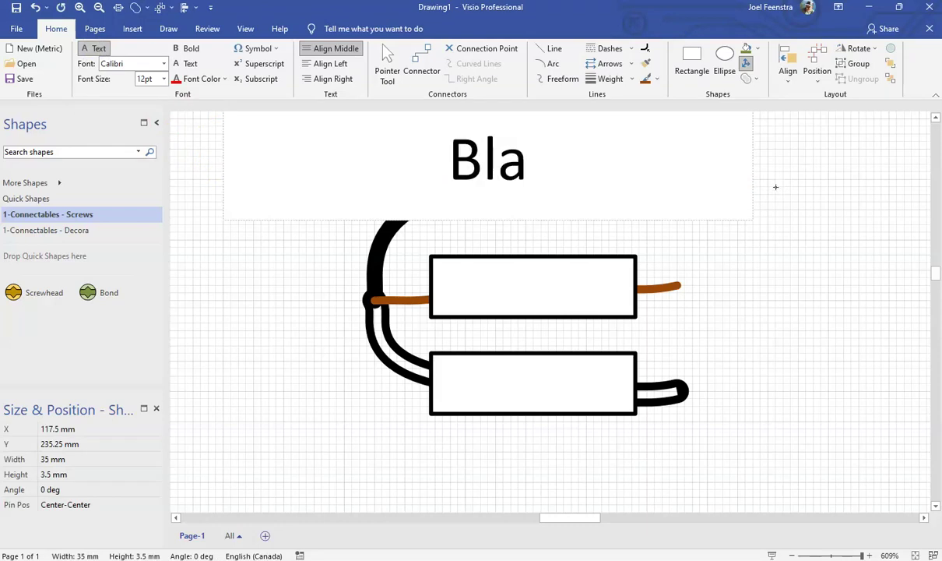
type("ck")
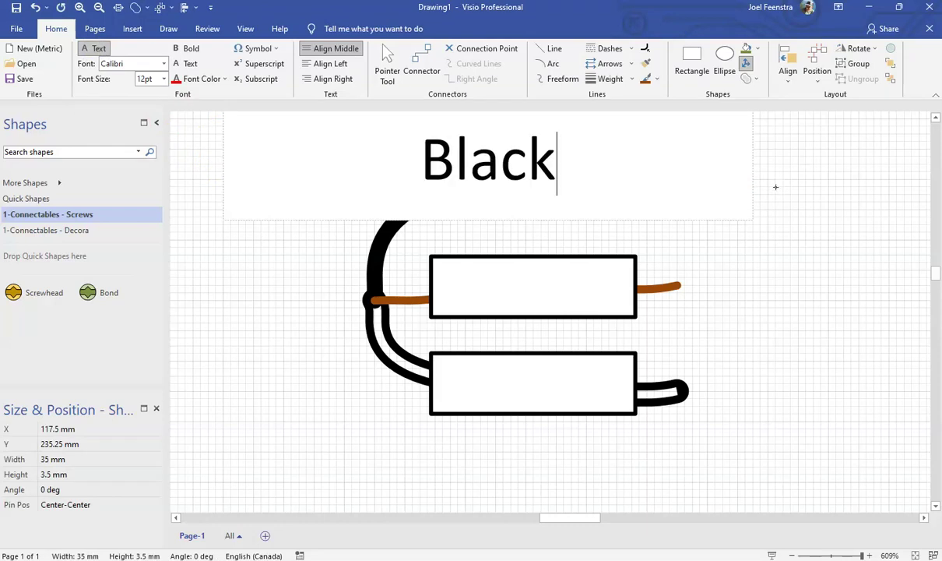
left_click(383, 59)
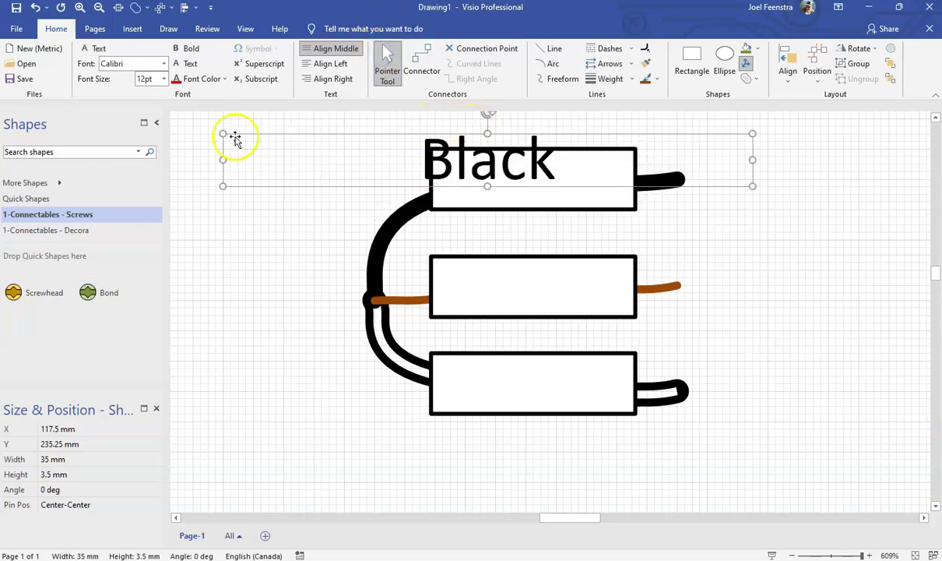
- Set the "Black" text to 8 pt and resize its box to the upper rectangle's outline, 13.5 mm wide and 4 mm high
left_click(164, 80)
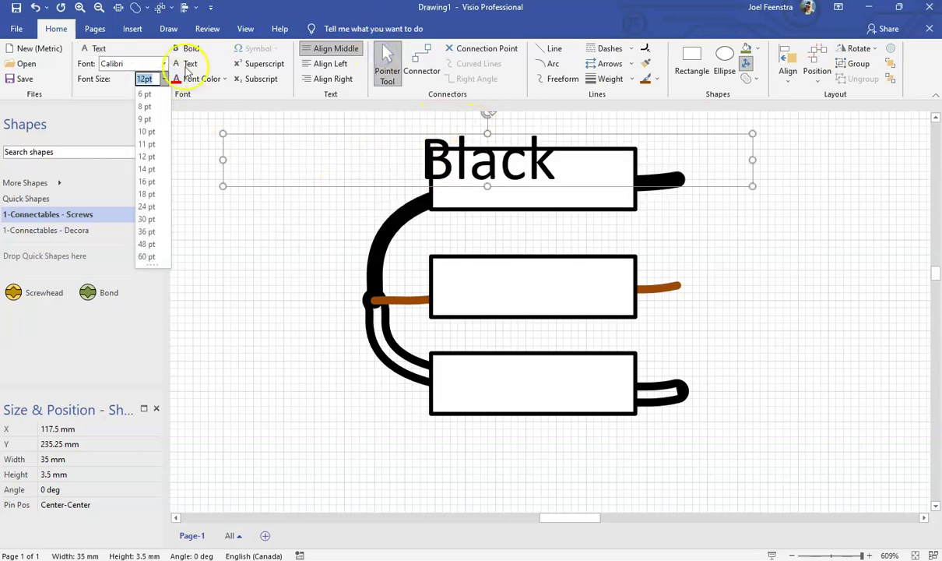
left_click(149, 106)
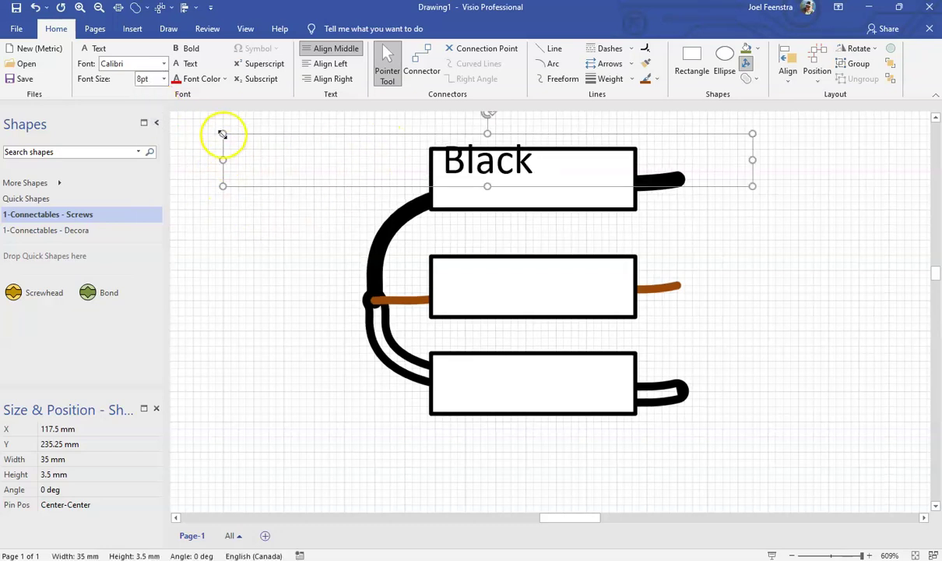
left_click_drag(223, 159, 564, 156)
left_click_drag(754, 140, 636, 179)
left_click_drag(536, 149, 536, 146)
left_click_drag(533, 204, 532, 214)
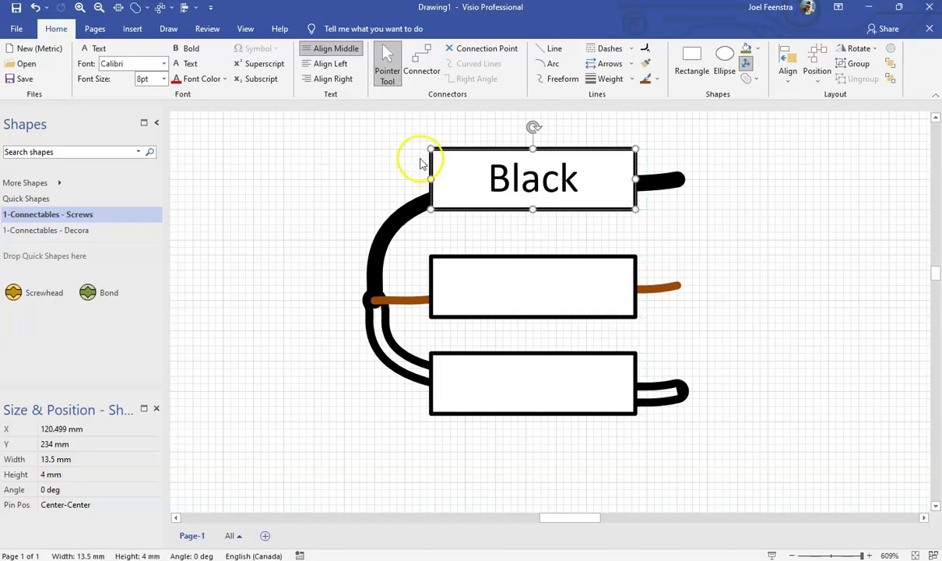
- Change the font of the "Black" label to Arial Narrow
left_click(164, 63)
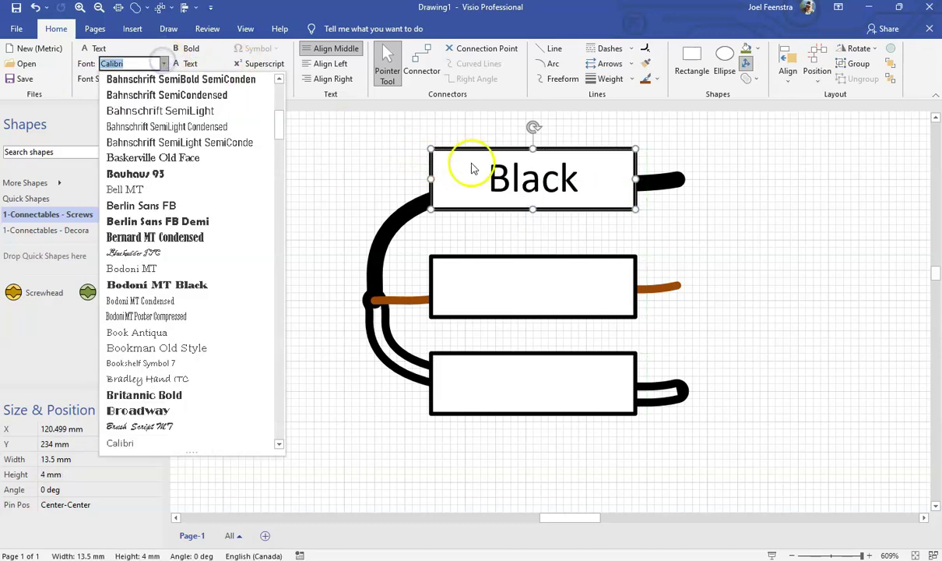
left_click_drag(278, 128, 278, 74)
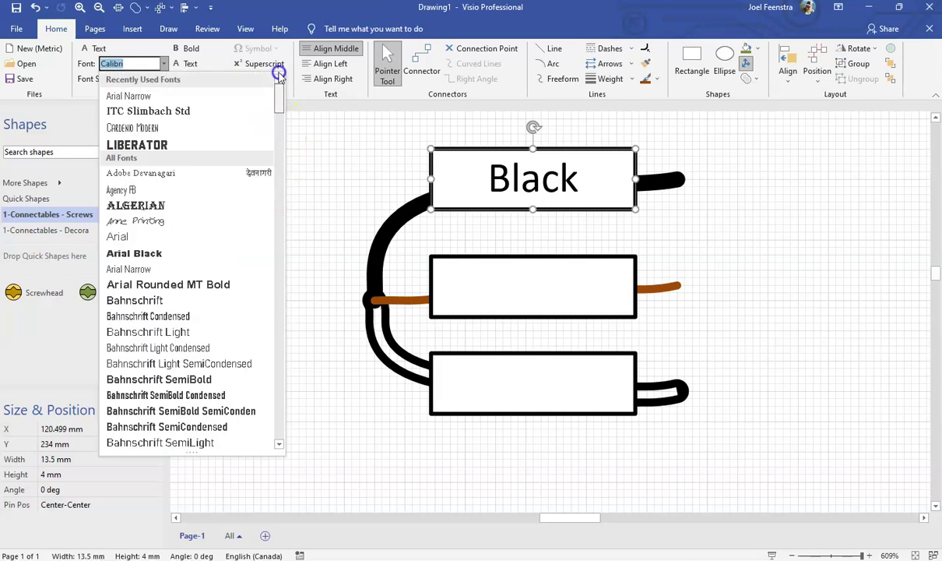
left_click(134, 270)
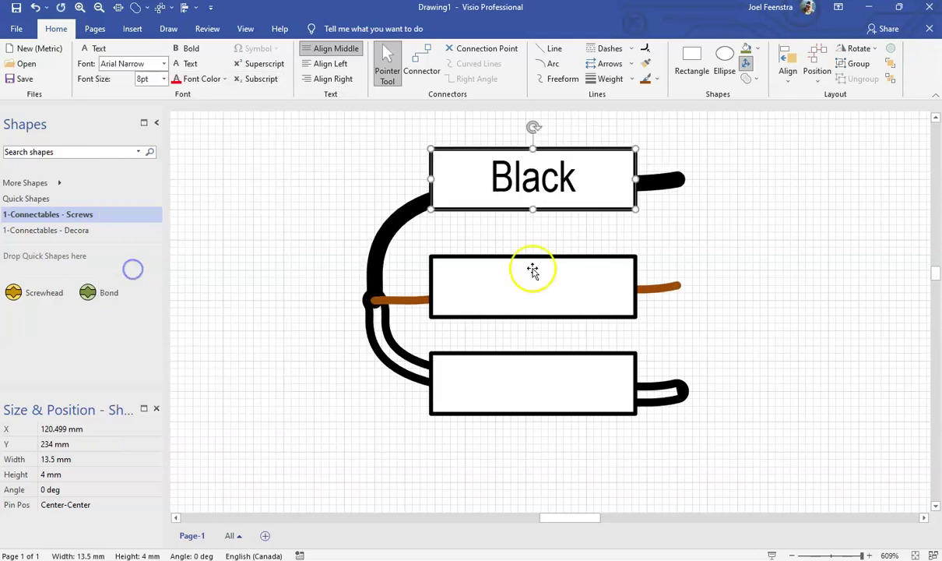
left_click(760, 237)
left_click(611, 179)
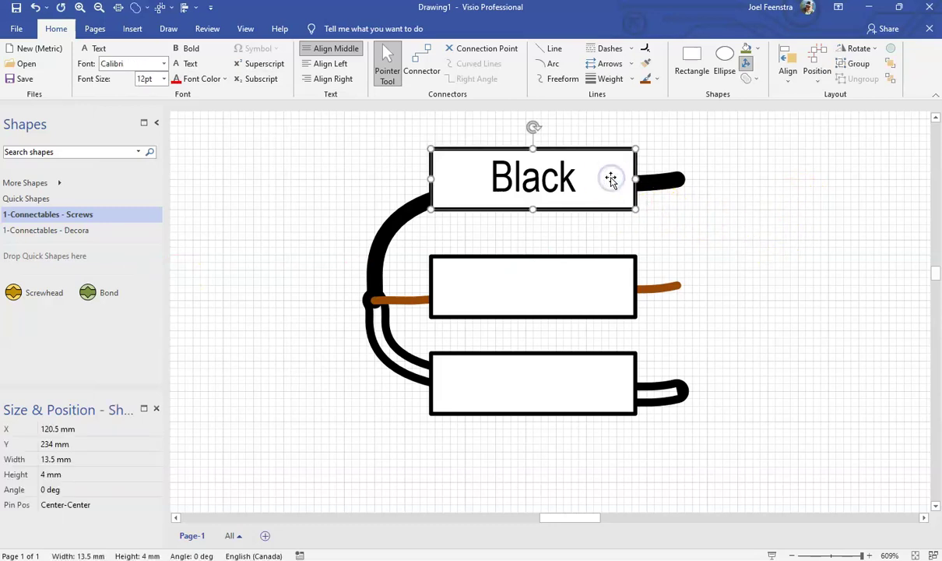
left_click(555, 180)
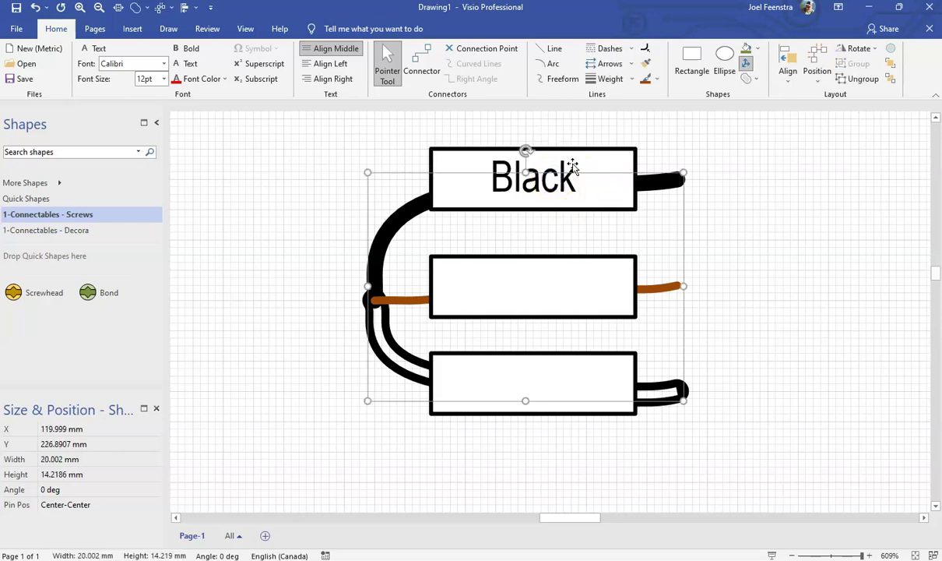
left_click(565, 165)
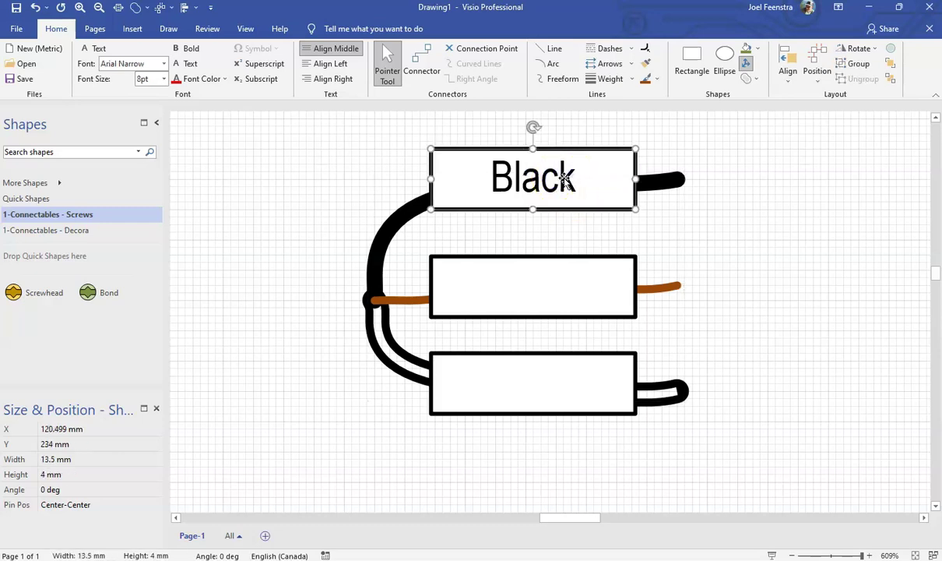
left_click(754, 175)
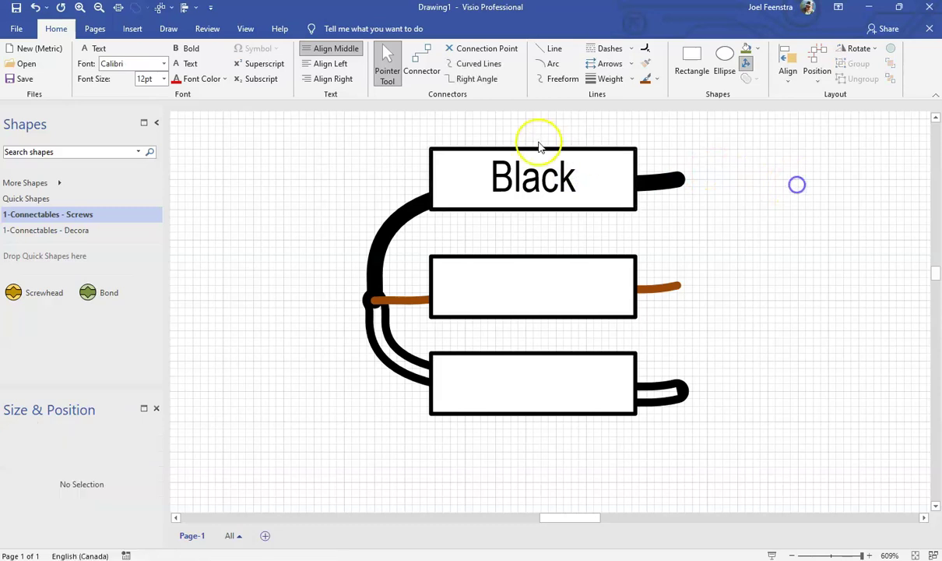
- Duplicate the "Black" label twice, placing one copy on the middle rectangle and changing its text to "Bare"
left_click(558, 180)
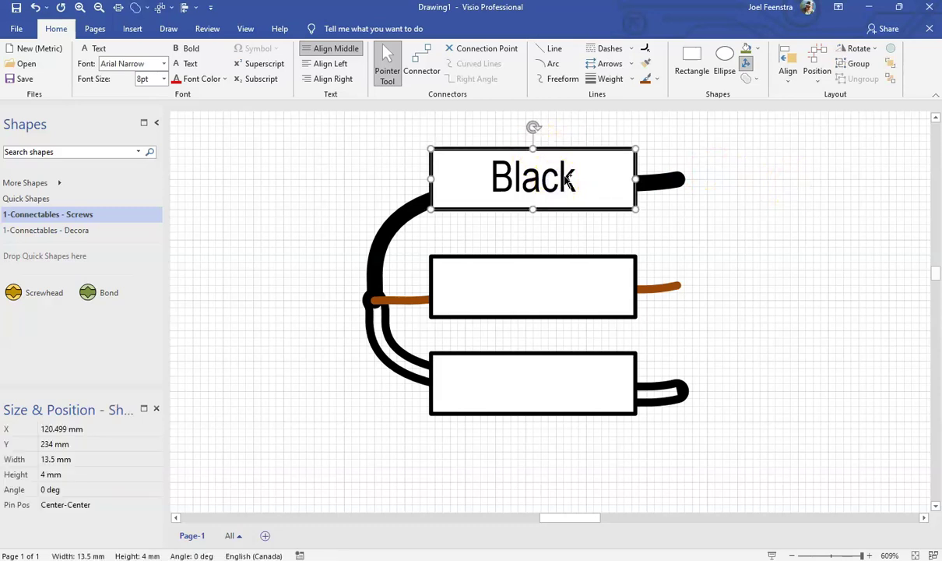
left_click_drag(564, 178, 545, 297, "ctrl")
key("ctrl+d")
double_click(545, 297)
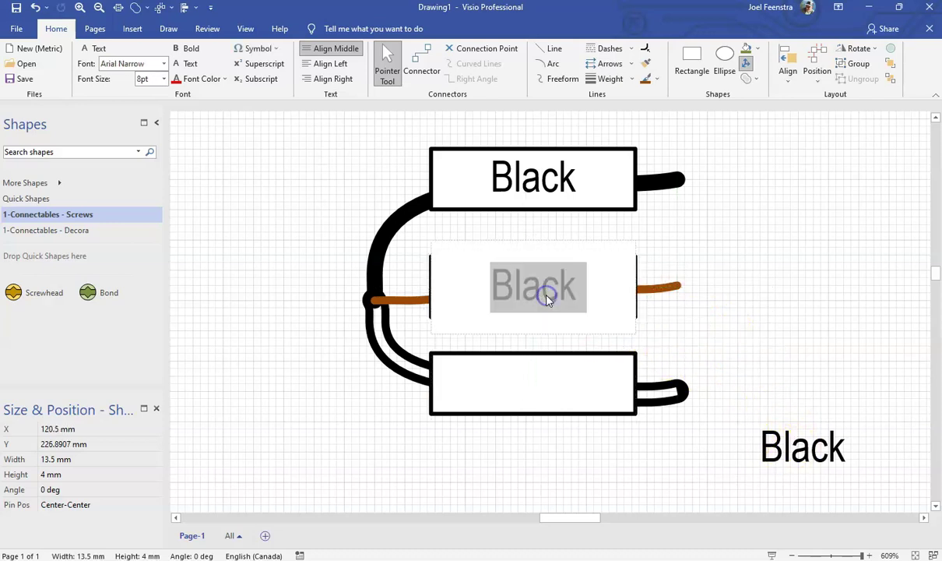
type("Bare")
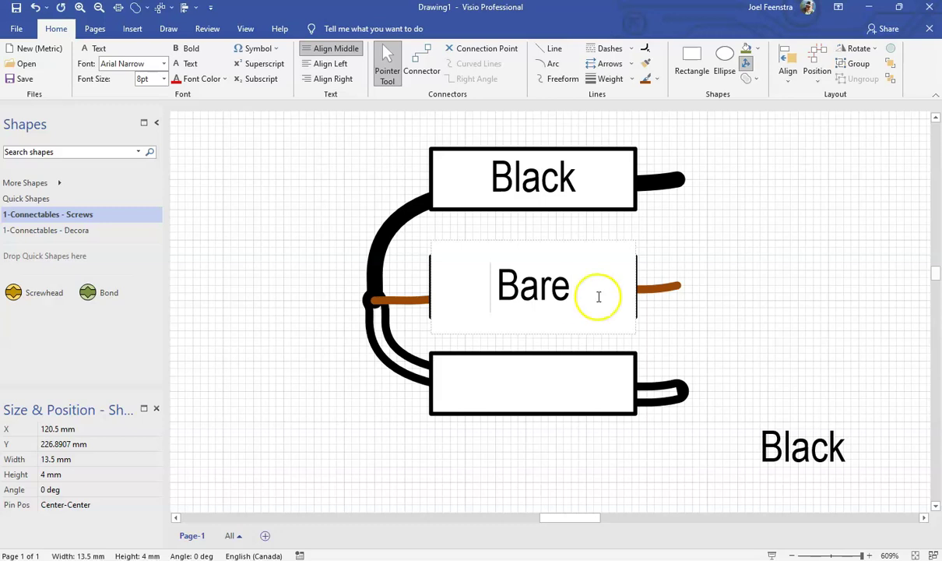
left_click(721, 288)
- Move the spare "Black" copy onto the lowest rectangle and change its text to "White"
left_click_drag(821, 459, 561, 389)
double_click(558, 389)
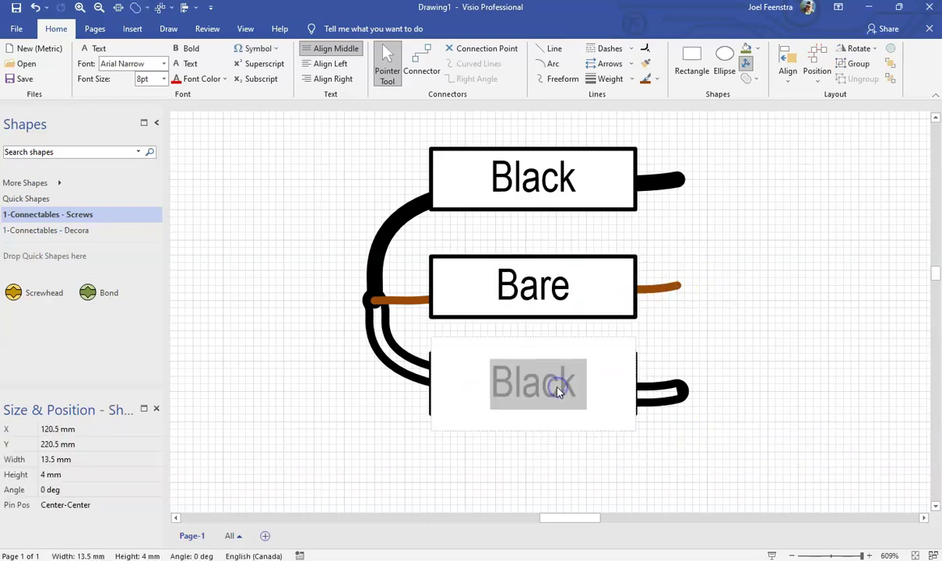
type("White")
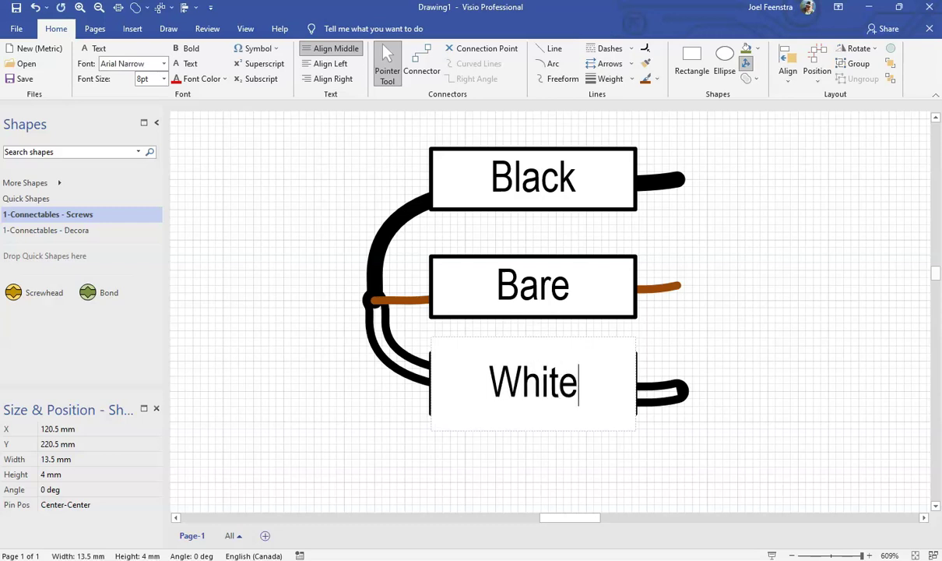
left_click(710, 325)
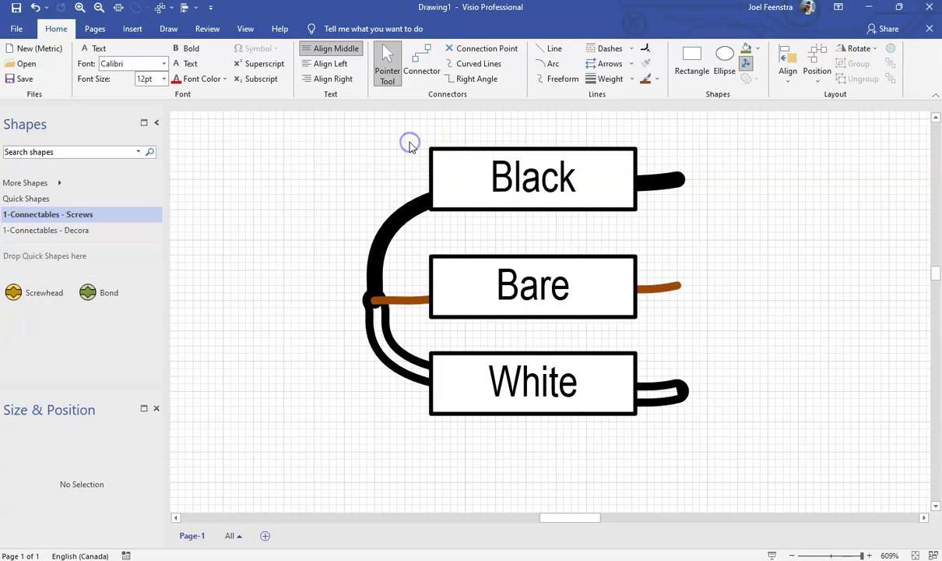
- Narrow the wires, rectangles and labels together from the wires' free-end side until the wire group is about 16.4 mm wide
scroll(348, 140, "down", 3, "ctrl")
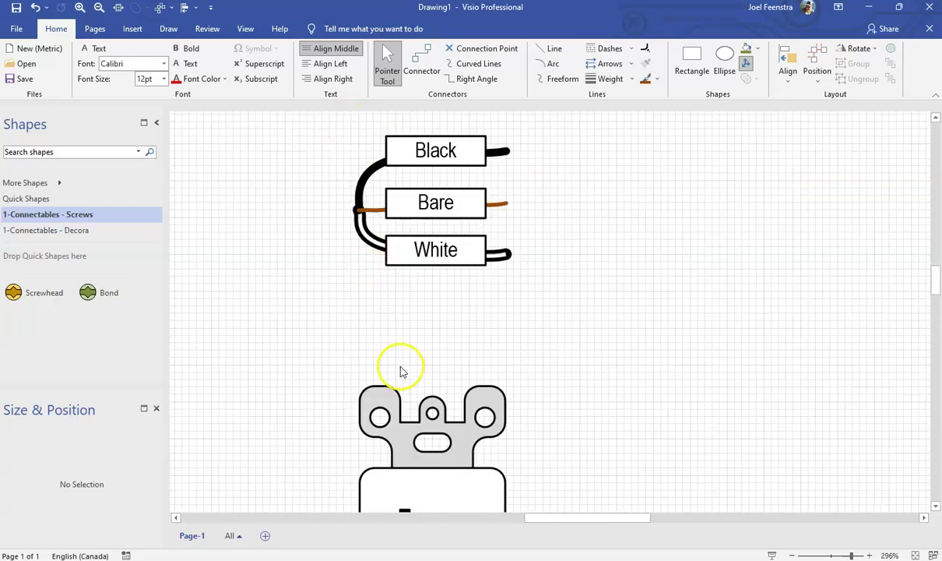
scroll(374, 312, "up", 2)
left_click_drag(303, 158, 591, 390)
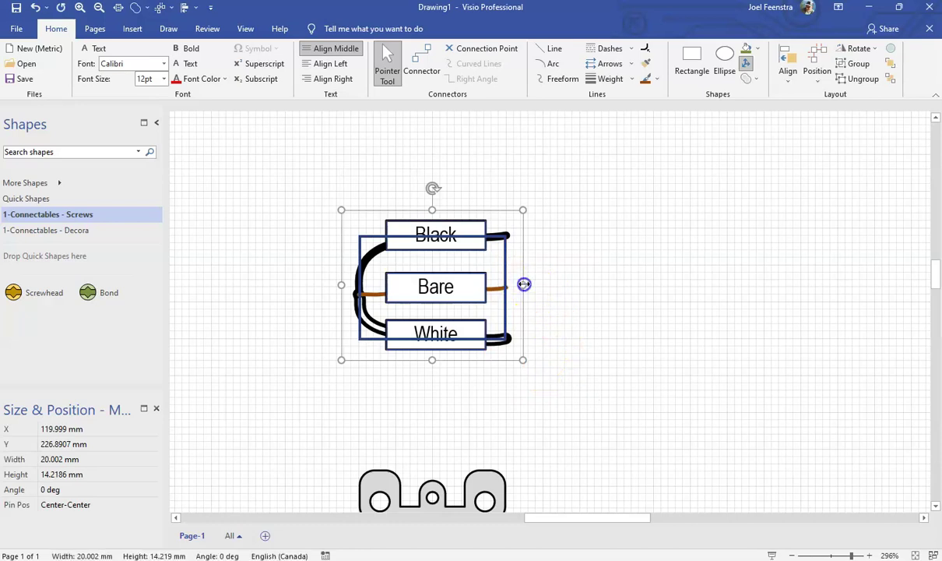
left_click_drag(522, 285, 474, 285)
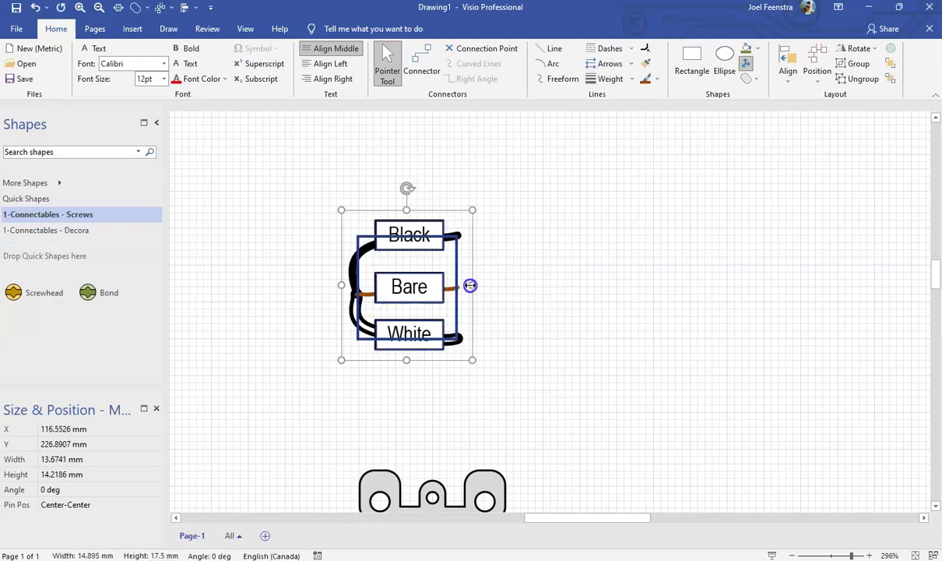
mouse_move(472, 286)
left_mouse_down()
mouse_move(747, 290)
mouse_move(491, 288)
left_mouse_up()
left_click(579, 267)
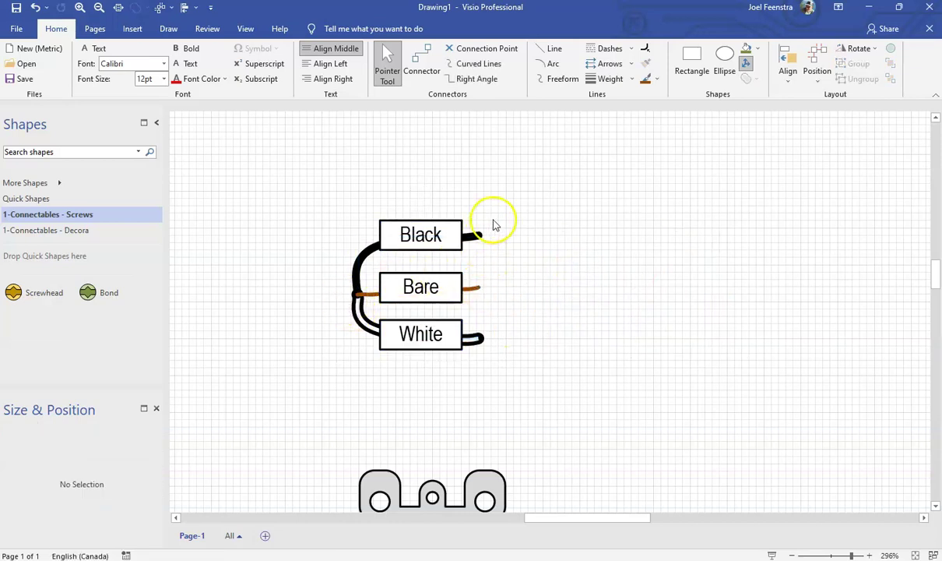
- Group the wires, rectangles and labels into a single object
left_click_drag(315, 170, 570, 498)
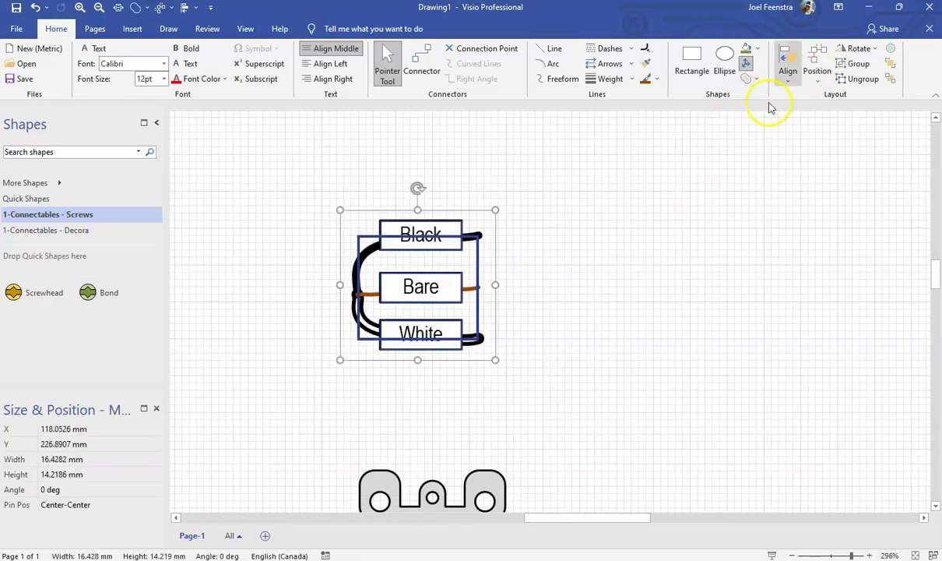
left_click(868, 65)
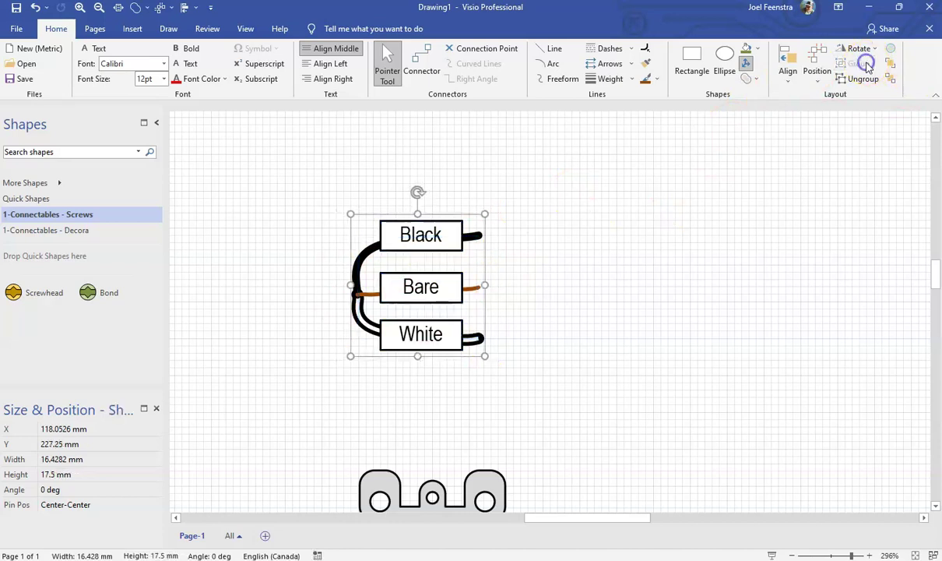
- Add connection points at the free ends of the black, bare and white wires in the grouped wire set
left_click(468, 51)
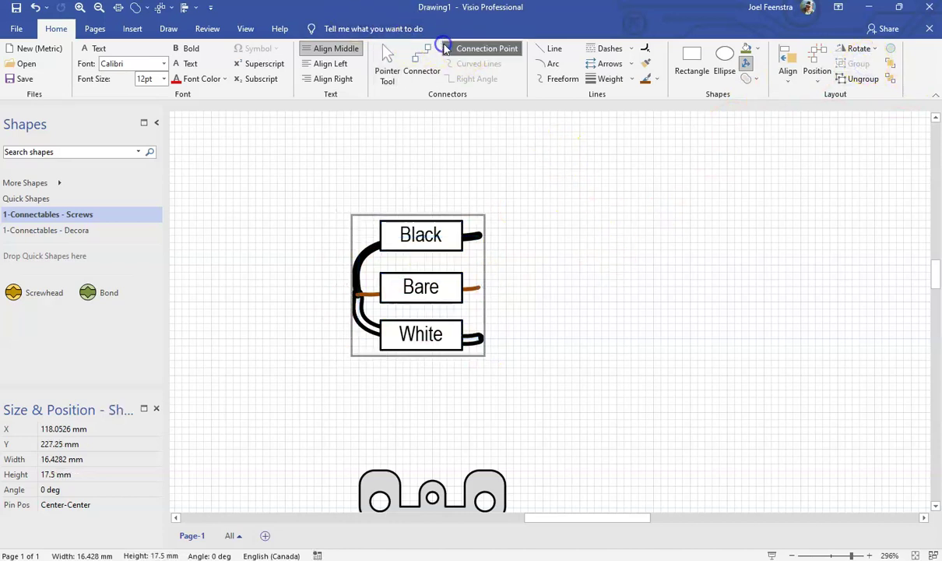
scroll(470, 286, "up", 5)
scroll(487, 242, "down", 5)
scroll(501, 309, "up", 5)
scroll(505, 195, "up", 3)
left_click_drag(522, 274, 516, 281)
scroll(520, 311, "down", 3)
left_click(514, 250)
scroll(515, 255, "down", 3)
left_click(522, 282)
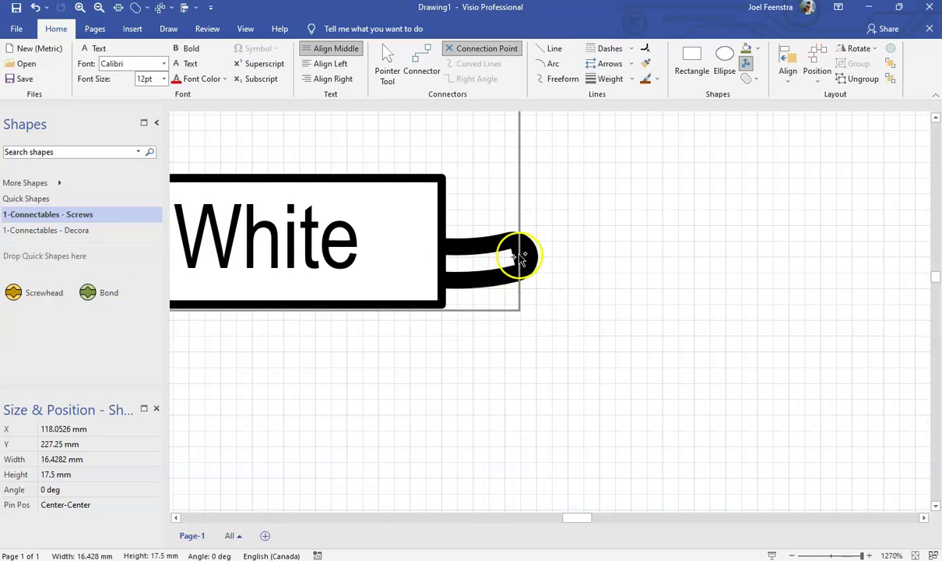
scroll(441, 262, "down", 5)
scroll(400, 233, "up", 6)
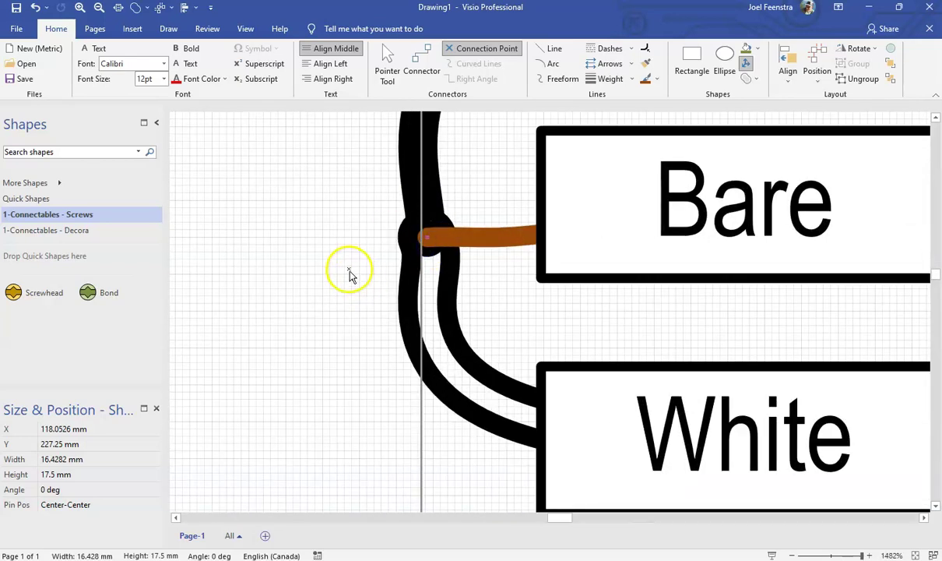
scroll(347, 273, "down", 5)
left_click(385, 70)
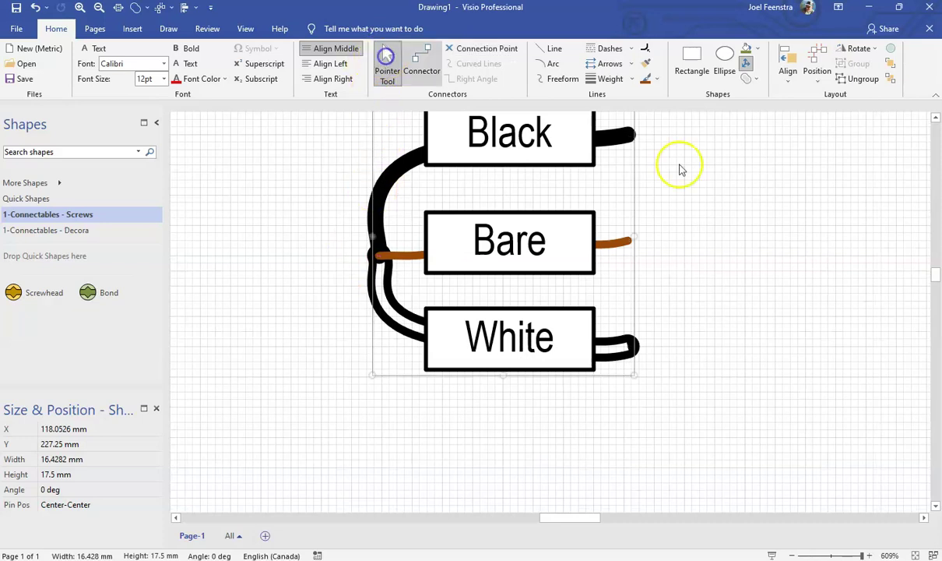
- Create a new metric stencil and move the grouped wire set from the page into it as a master shape
scroll(723, 184, "down", 5)
left_click(637, 176)
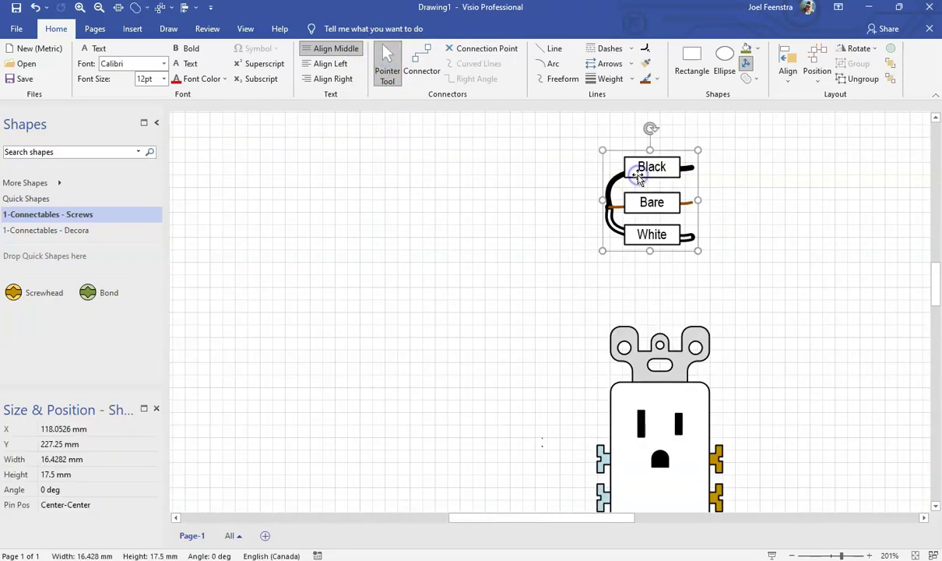
left_click(56, 184)
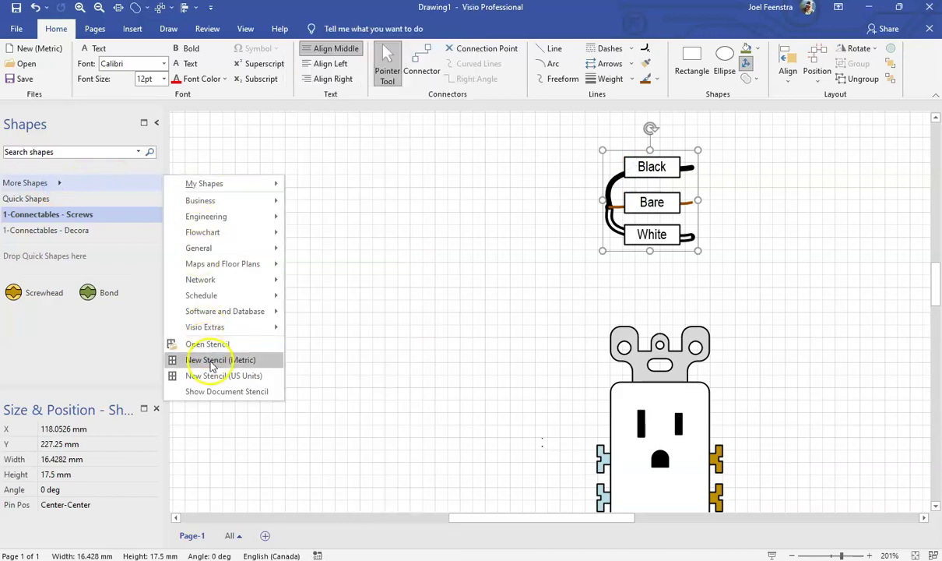
left_click(212, 361)
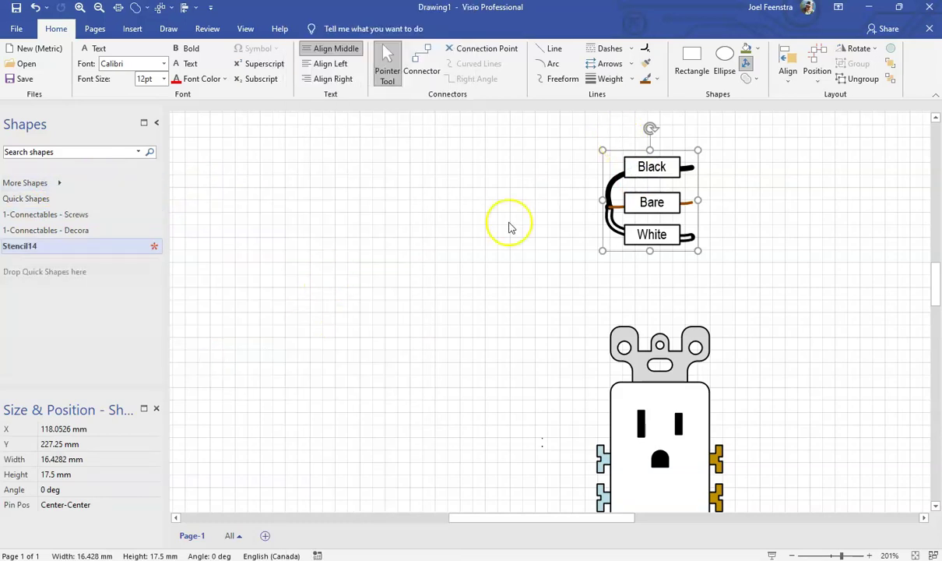
left_click(460, 265)
left_click(611, 197)
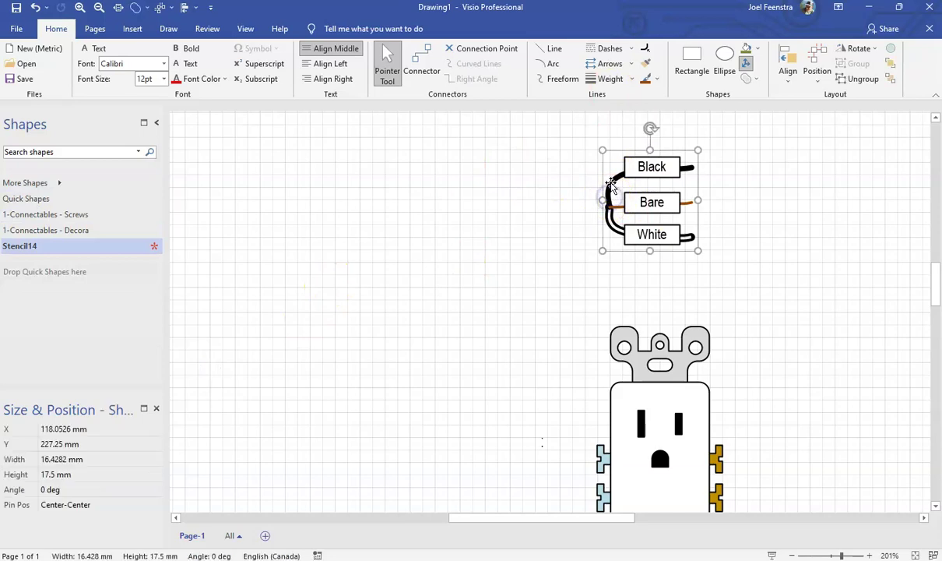
left_click_drag(611, 185, 148, 340)
left_click_drag(48, 321, 51, 326)
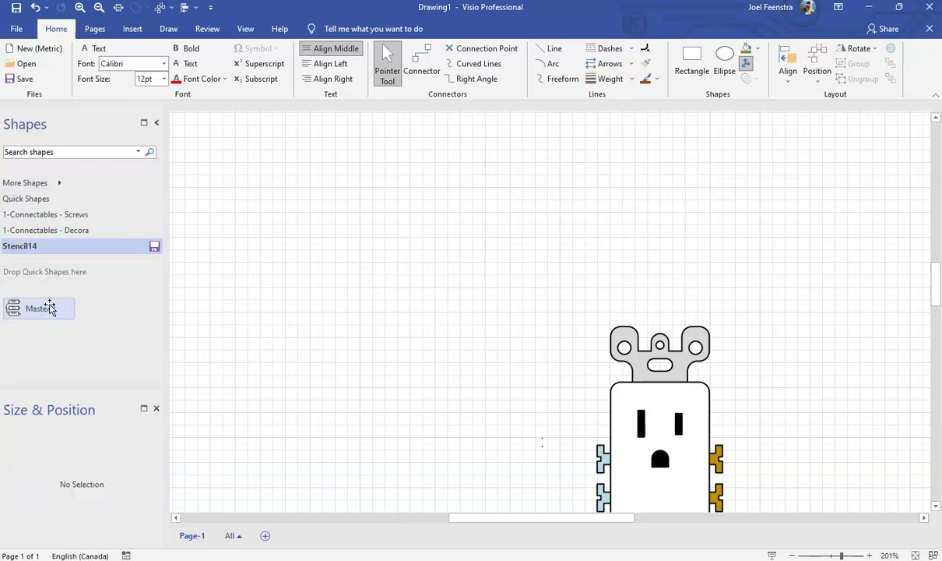
- Rename the new master shape in the stencil as "2C+Bond"
left_click(49, 310)
type("2C+Bond")
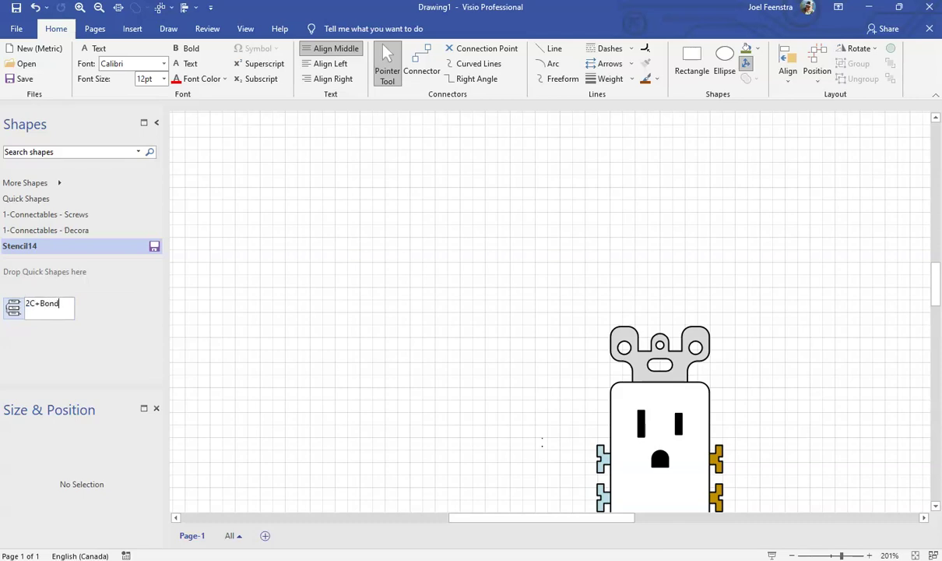
left_click(290, 290)
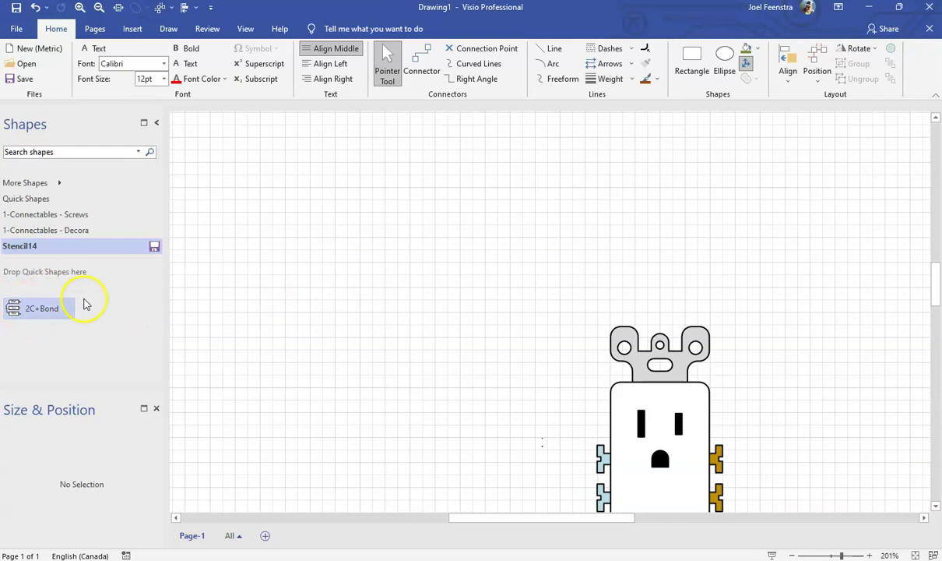
left_click(65, 309)
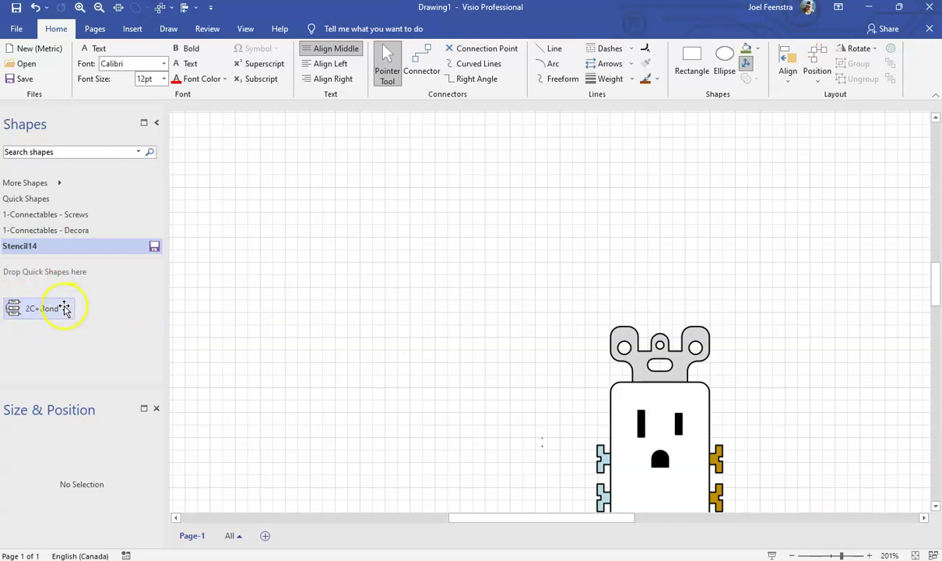
- Save the stencil in the My Shapes folder as "1 - Connectables - Wire ends"
left_click(155, 246)
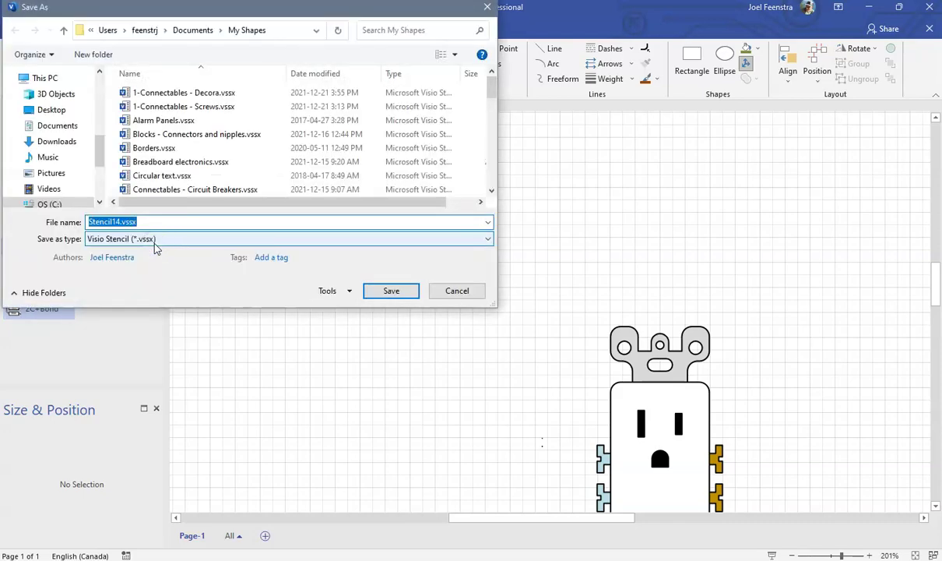
type("1 - Connectables - Wire ends")
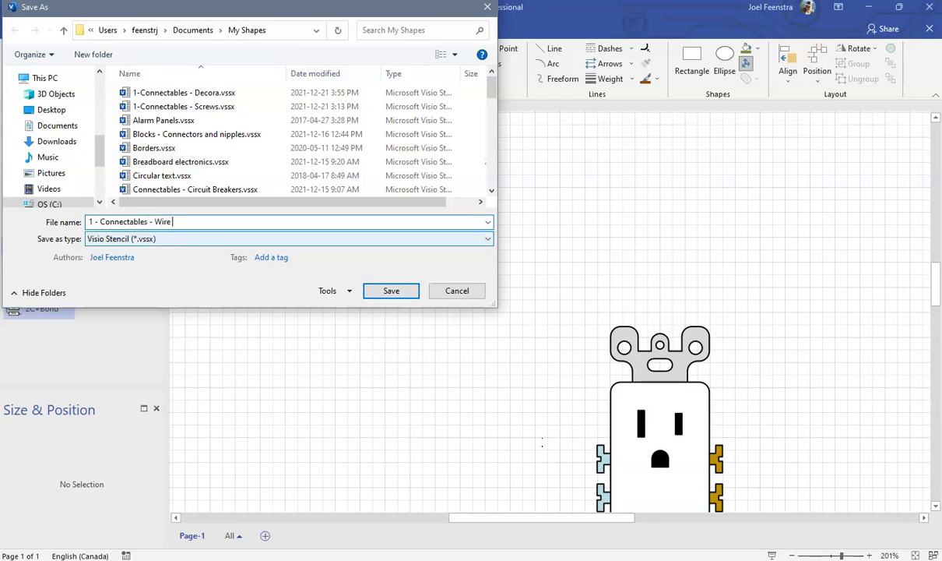
left_click(382, 290)
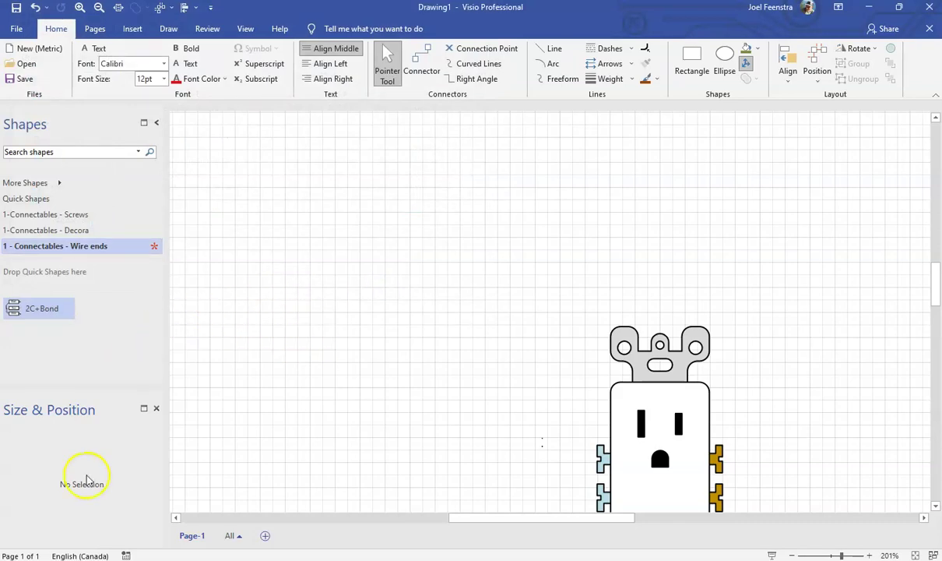
- Place a 2C+Bond shape on the page to the left of the receptacle, at about X 48.2 mm, Y 195 mm
left_click(40, 315)
left_click_drag(17, 315, 391, 265)
left_click(367, 368)
scroll(429, 446, "down", 3)
scroll(429, 446, "up", 3)
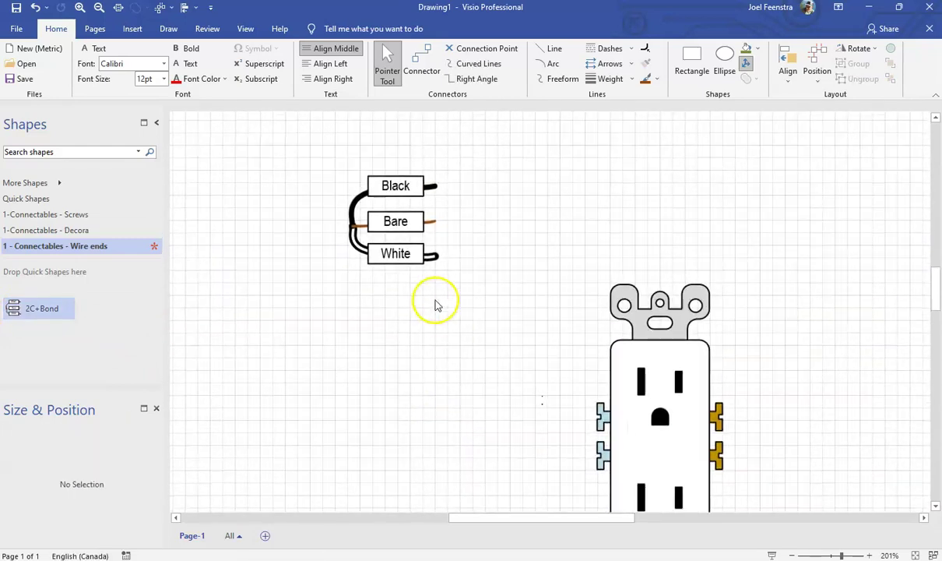
left_click_drag(354, 219, 264, 321)
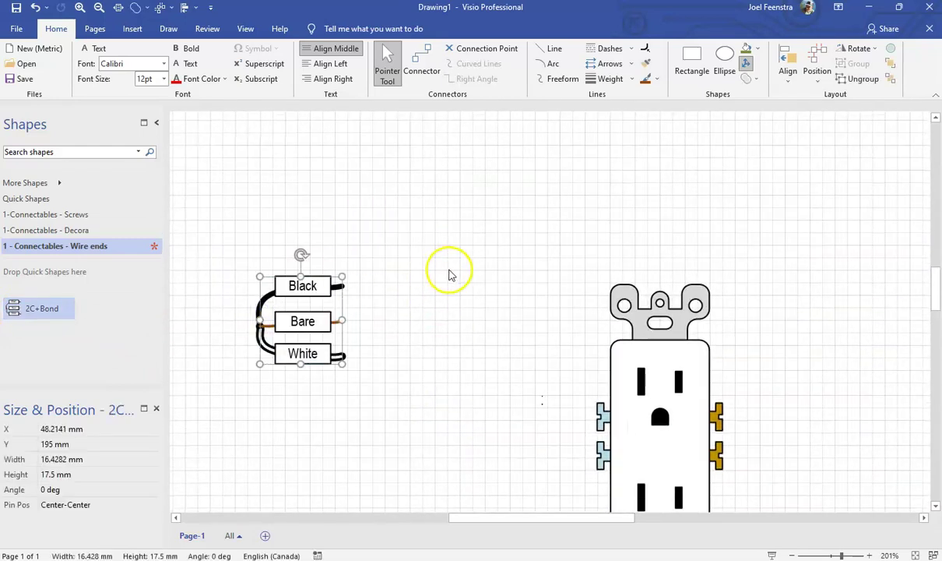
scroll(443, 271, "down", 3)
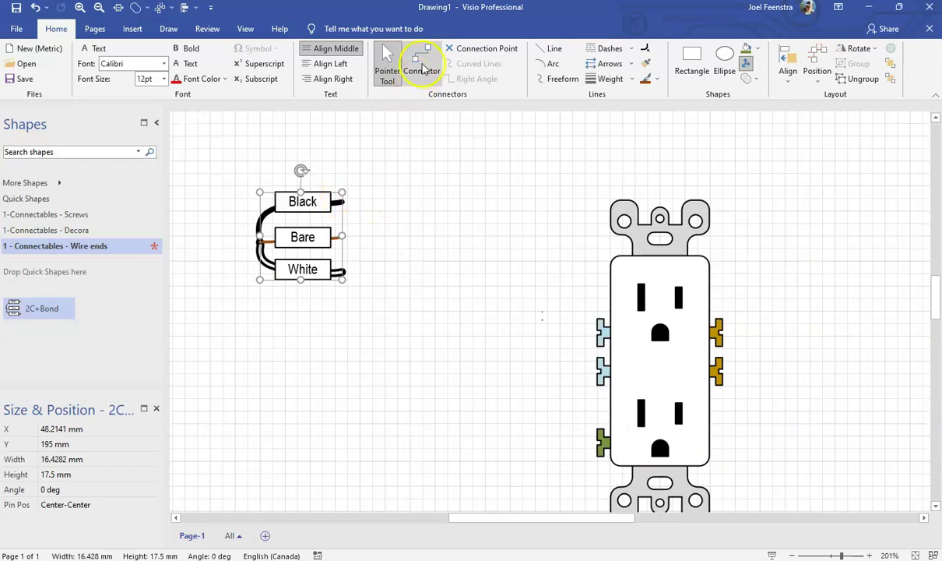
- Draw connectors from the Black wire to the upper brass terminal, Bare to the green terminal, and White to the upper light-blue terminal
left_click(421, 66)
left_click_drag(342, 204, 723, 331)
left_click_drag(358, 237, 596, 442)
left_click_drag(583, 332, 344, 272)
left_click(387, 56)
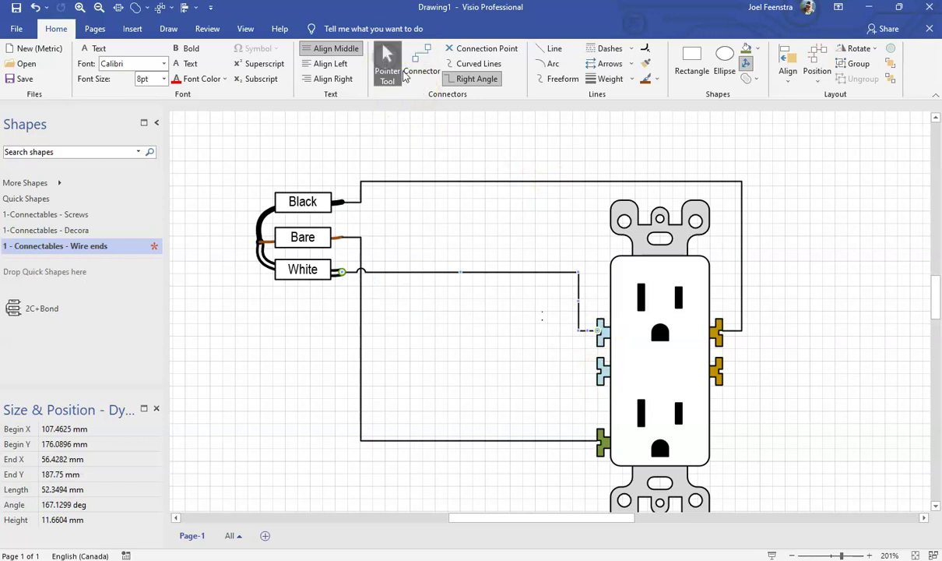
- Copy the black wire's formatting onto the connector running from Black to the brass terminal
left_click(260, 220)
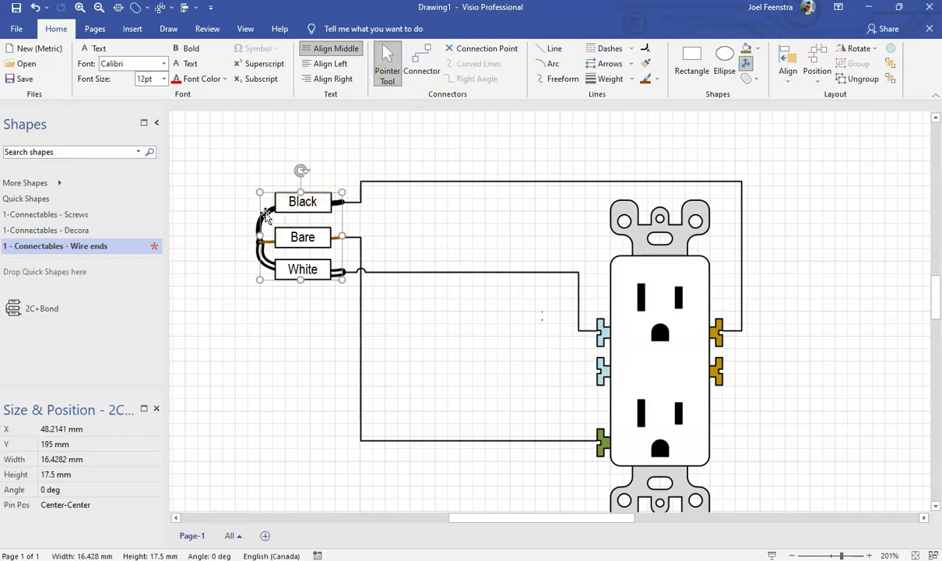
left_click(266, 215)
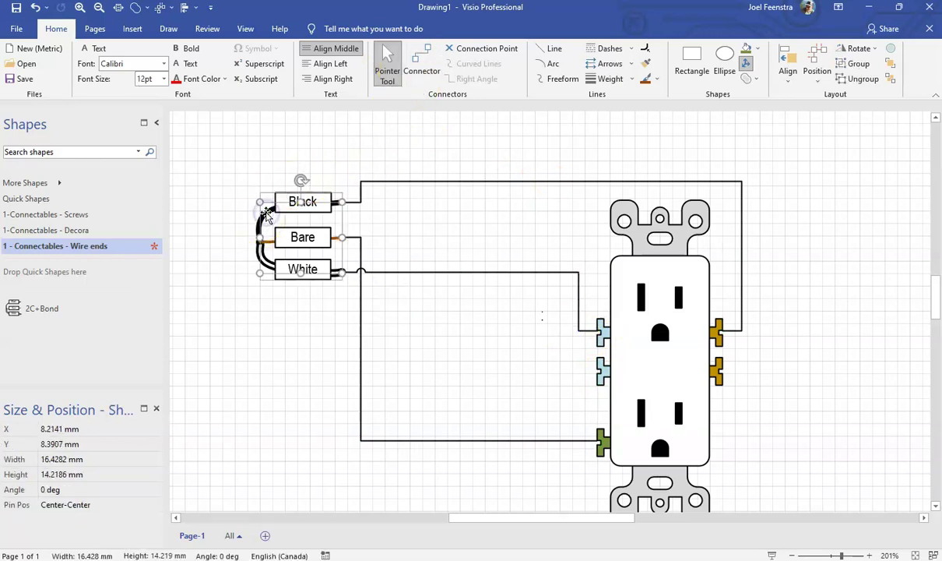
left_click(267, 211)
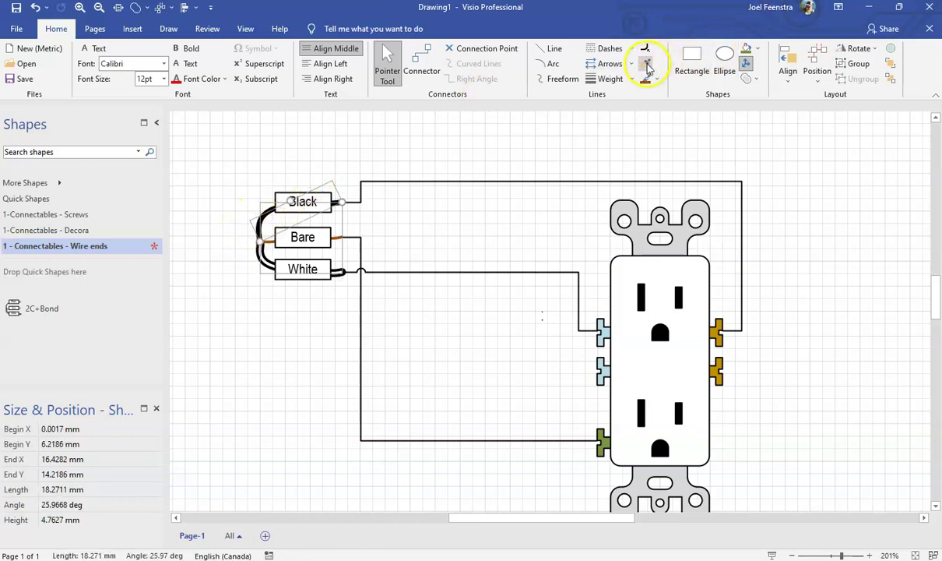
left_click(468, 182)
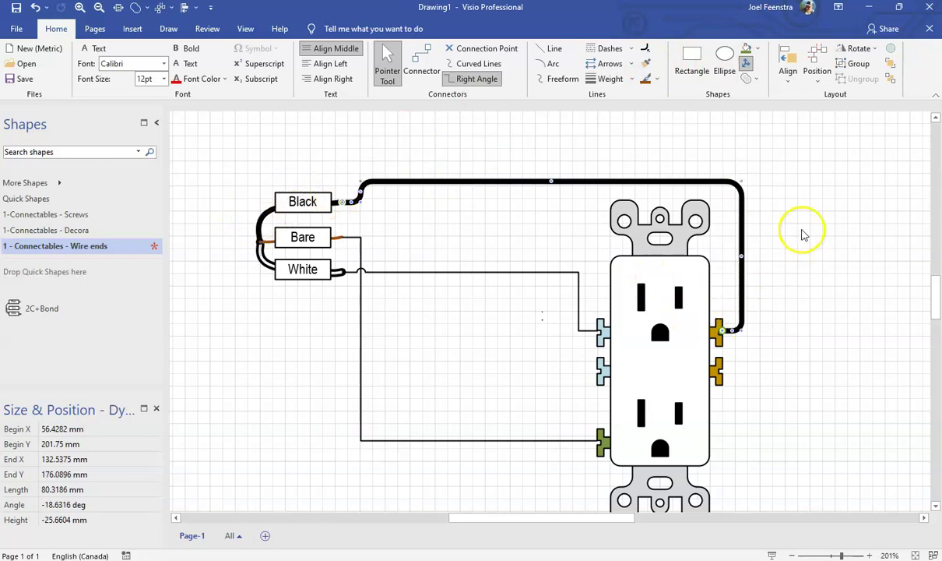
left_click(819, 253)
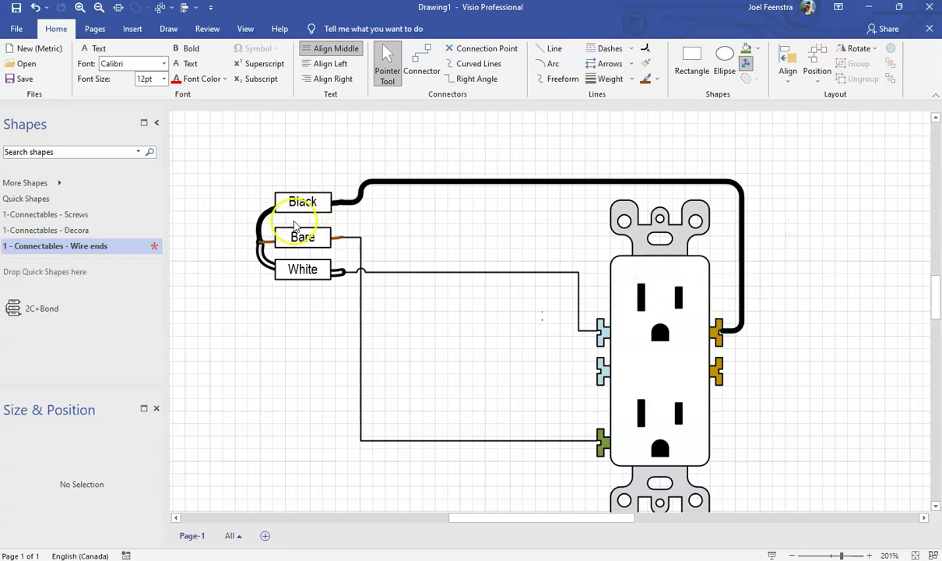
- Try copying the bare wire's formatting onto the connector from the White wire, and undo it
left_click(265, 242)
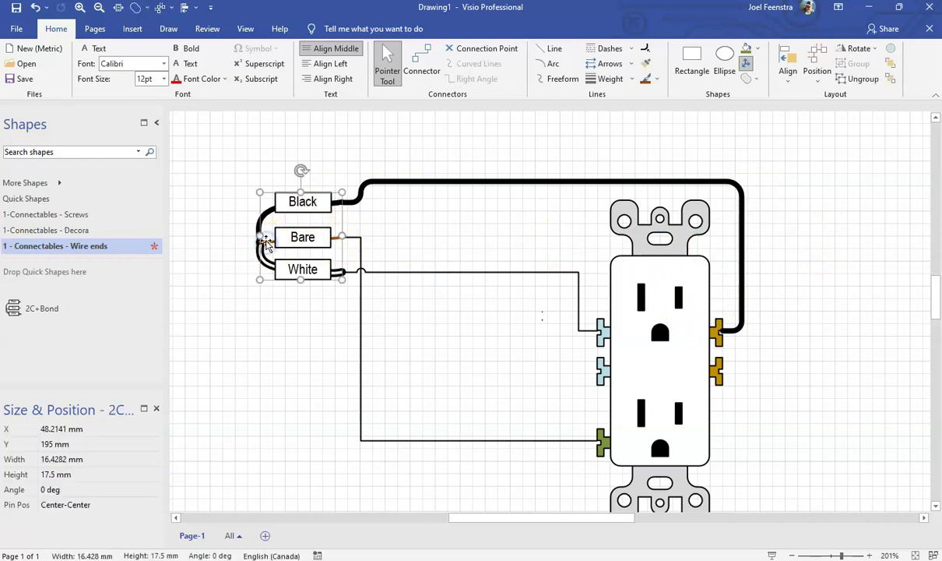
left_click(272, 242)
left_click(267, 242)
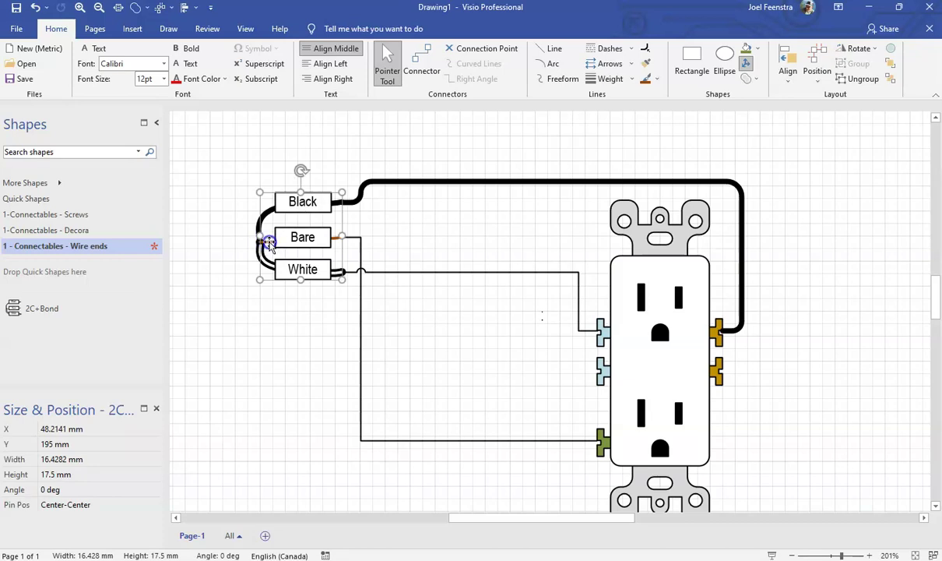
left_click(269, 242)
left_click(269, 242)
left_click(268, 243)
left_click(267, 244)
left_click(269, 244)
left_click(271, 246)
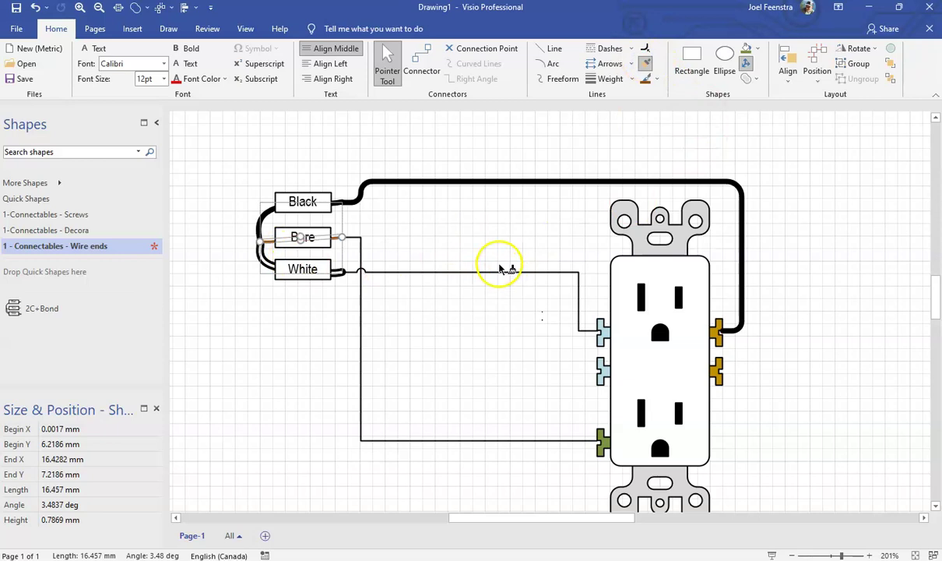
left_click(500, 272)
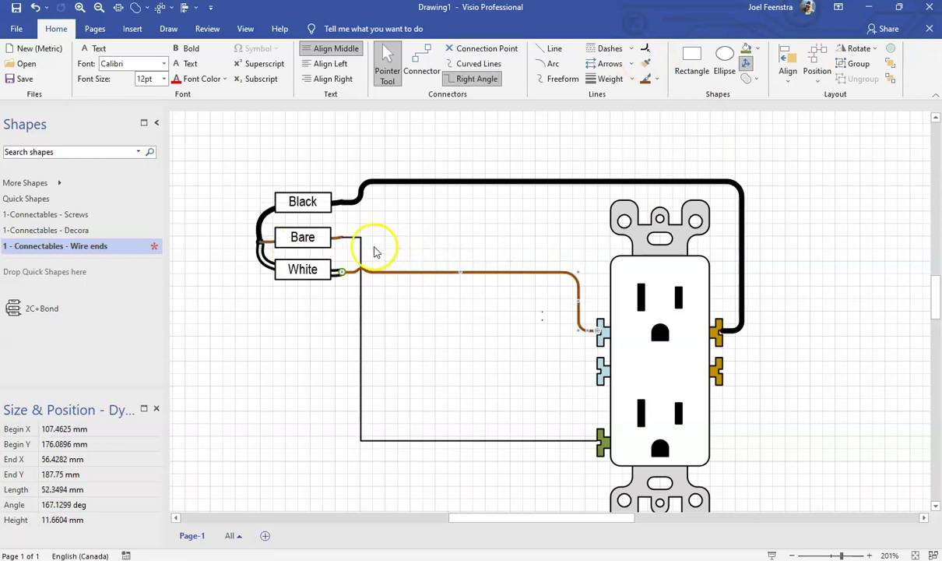
left_click(35, 7)
- Copy the bare wire's brown formatting onto the connector running from Bare to the green terminal
left_click(339, 241)
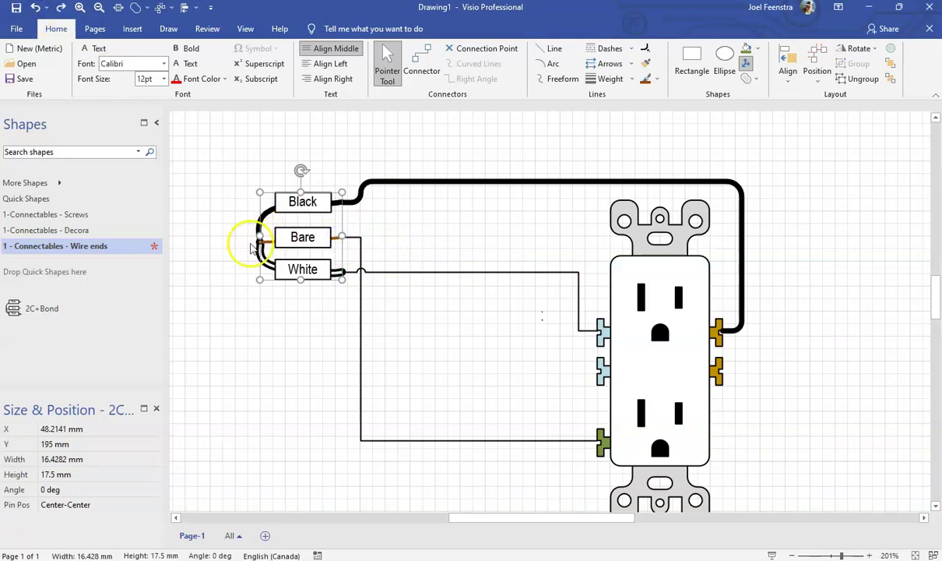
scroll(251, 247, "up", 3)
left_click(309, 247)
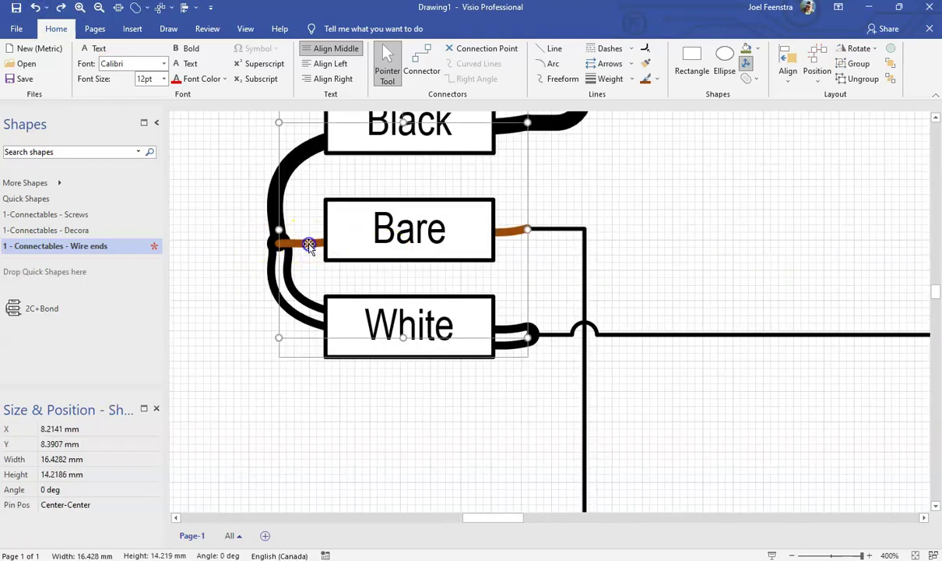
left_click(505, 234)
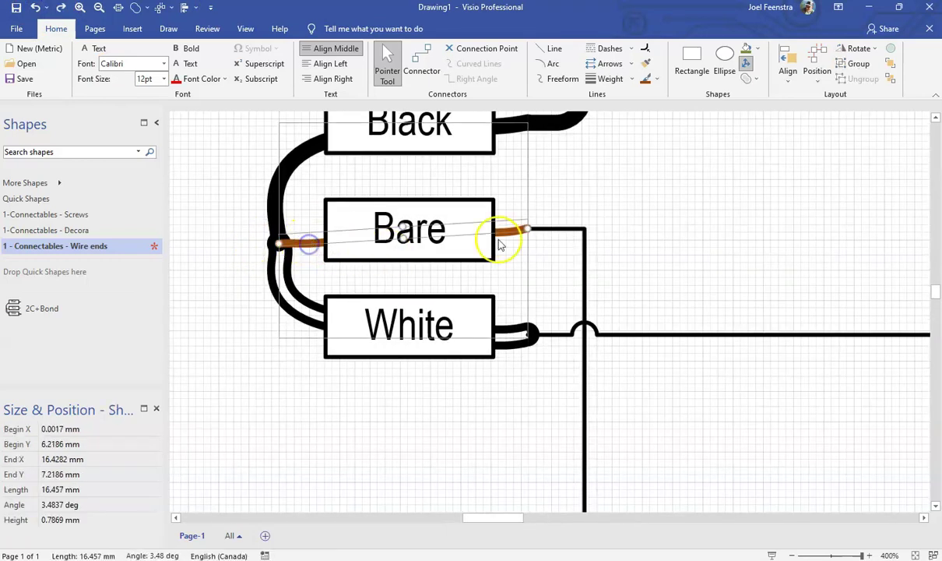
left_click(585, 279)
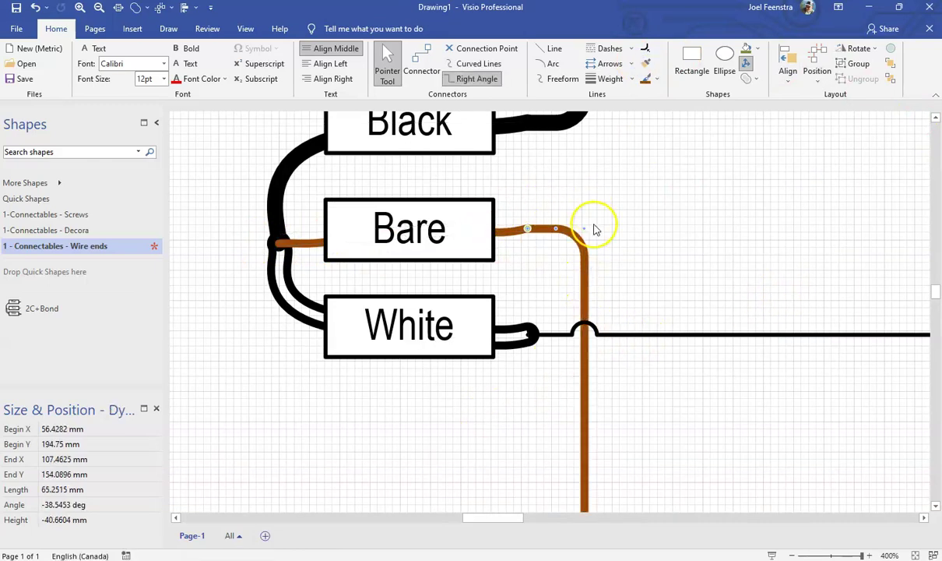
- Copy the white wire's double-line formatting onto the connector running from White to the light-blue terminal
left_click(520, 333)
left_click(525, 331)
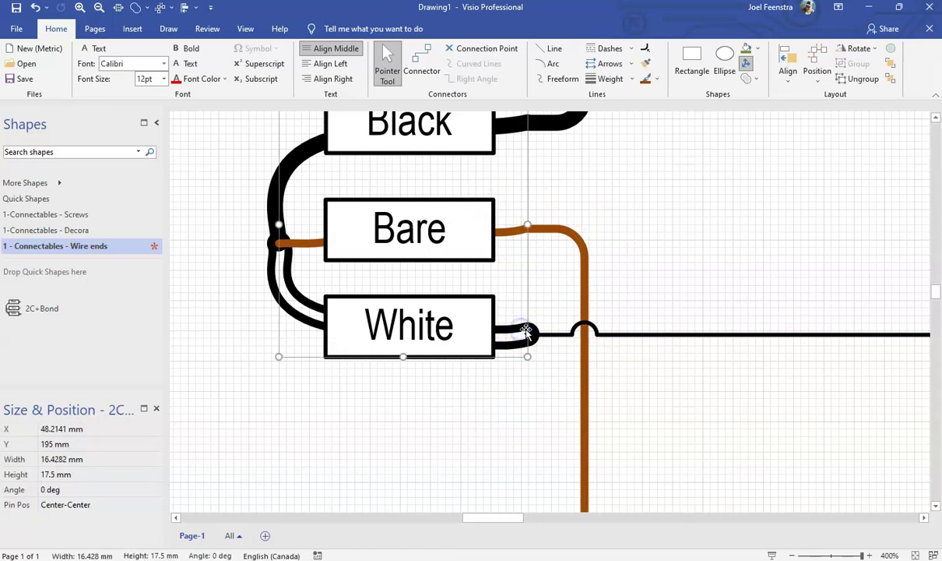
left_click(514, 335)
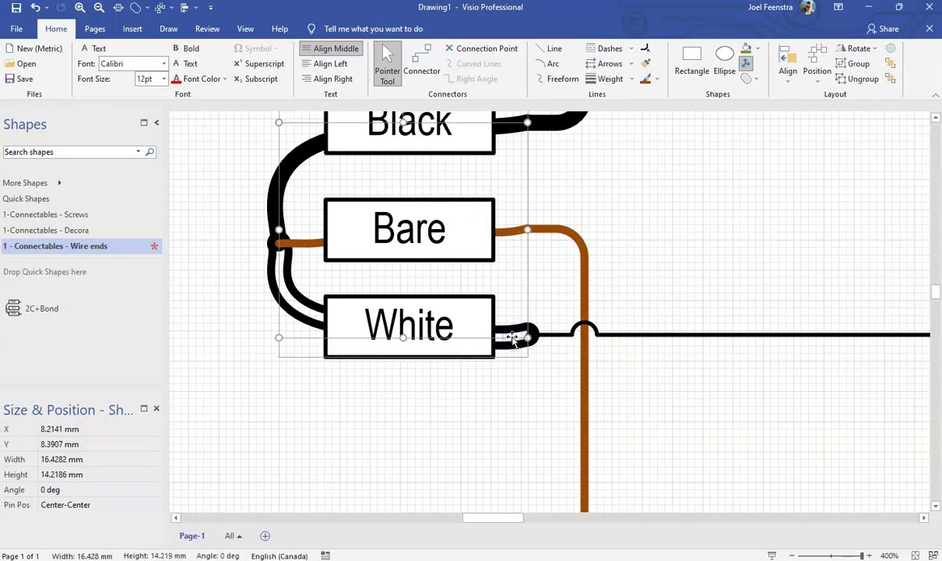
left_click(512, 338)
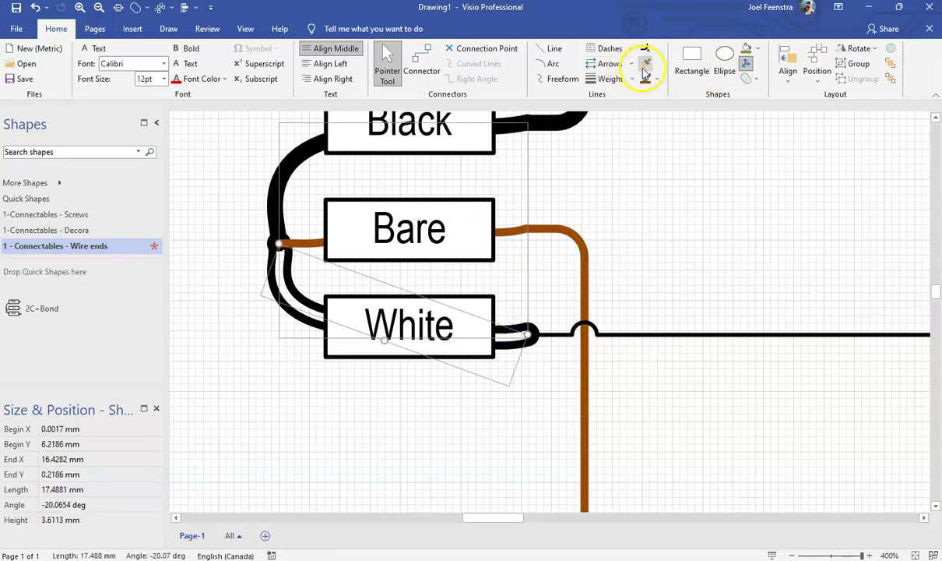
left_click(637, 336)
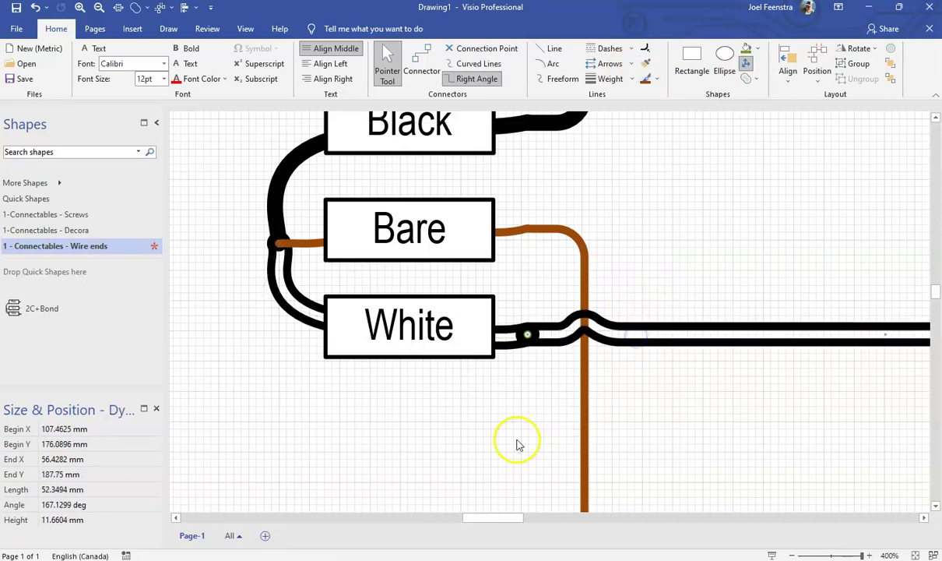
key("ctrl+shift+w")
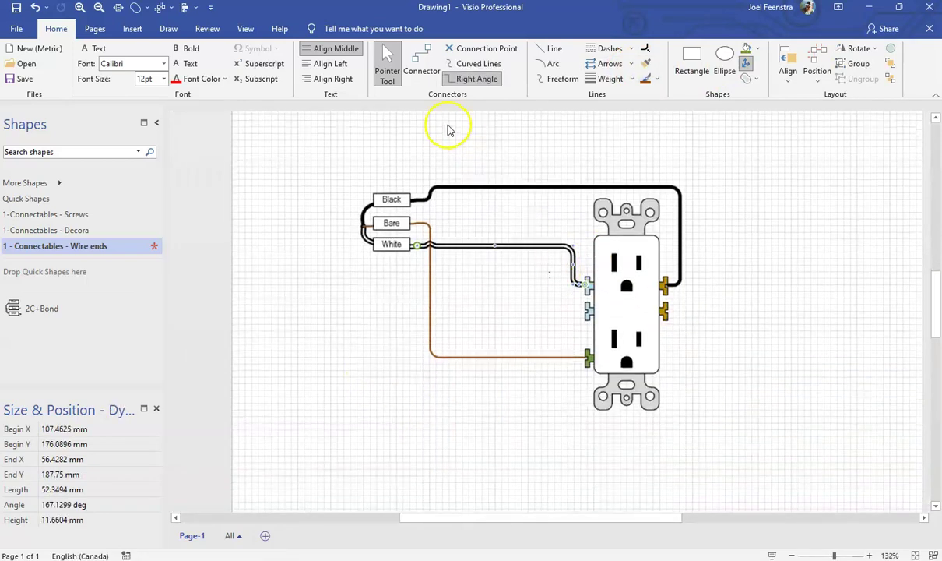
left_click(391, 121)
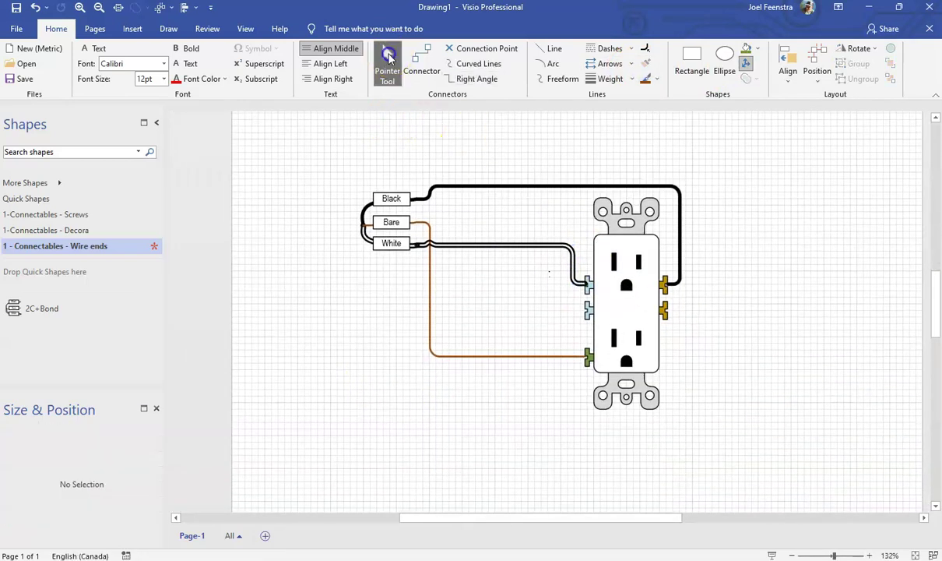
- Reroute the white connector by moving its vertical segment left, farther away from the receptacle
left_click(550, 247)
left_click(569, 267)
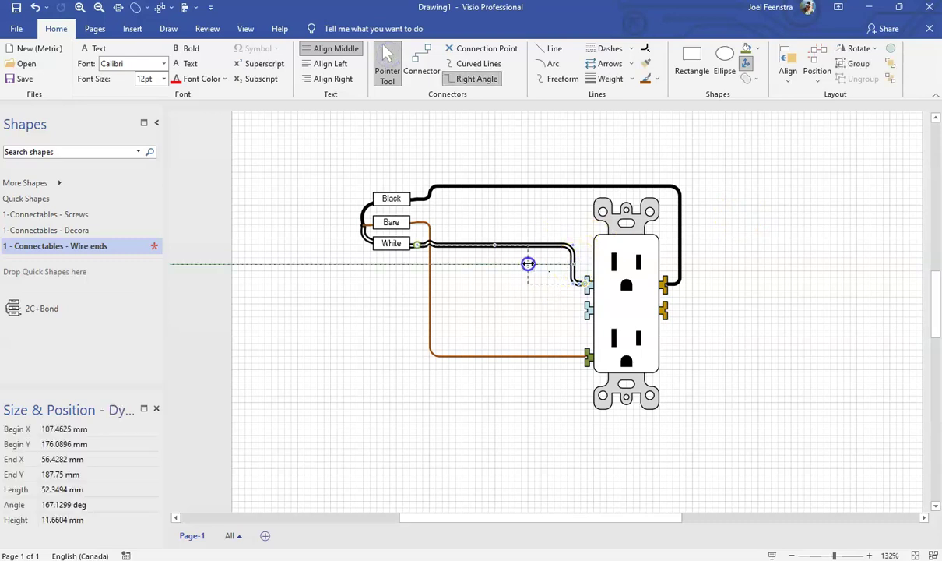
left_click_drag(528, 264, 528, 265)
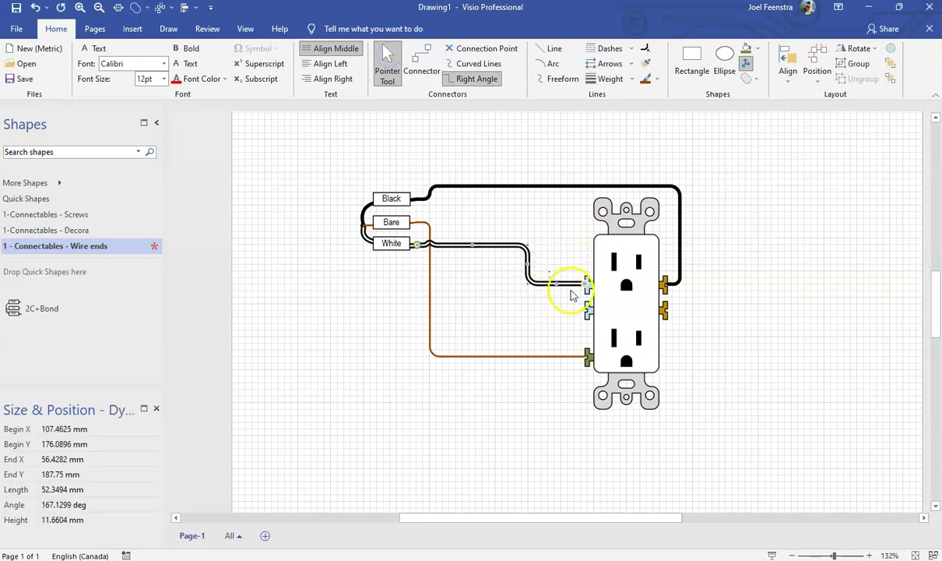
scroll(570, 294, "up", 5)
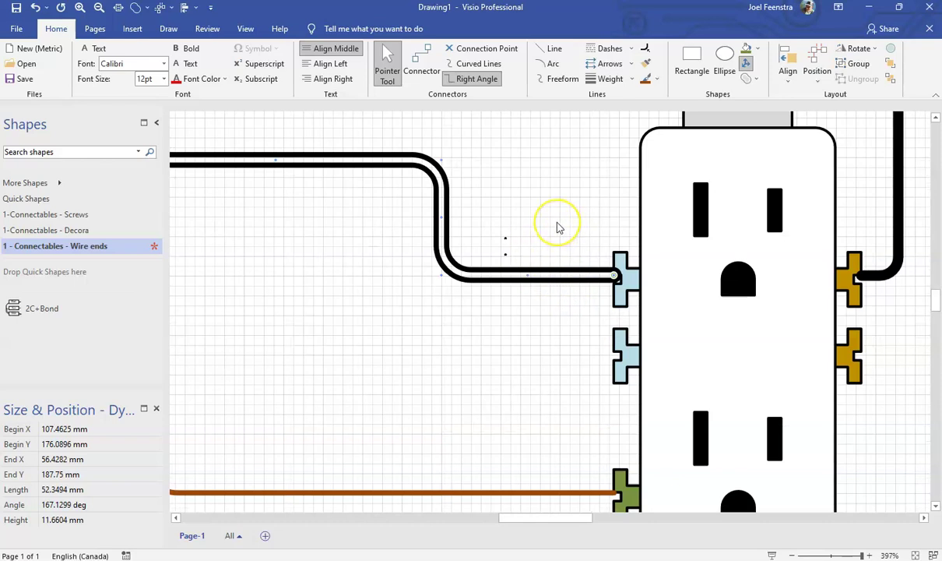
- Reroute the black connector by moving its vertical segment farther right of the receptacle and its long horizontal segment higher
scroll(558, 227, "down", 4)
left_click(700, 193)
left_click_drag(700, 187, 784, 186)
scroll(637, 218, "up", 3)
left_click_drag(582, 253, 596, 200)
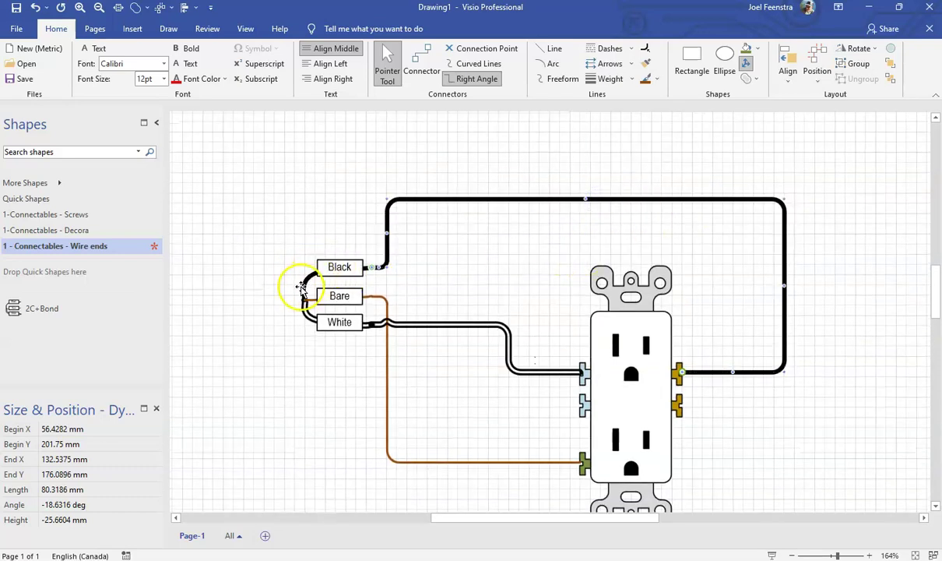
left_click(461, 271)
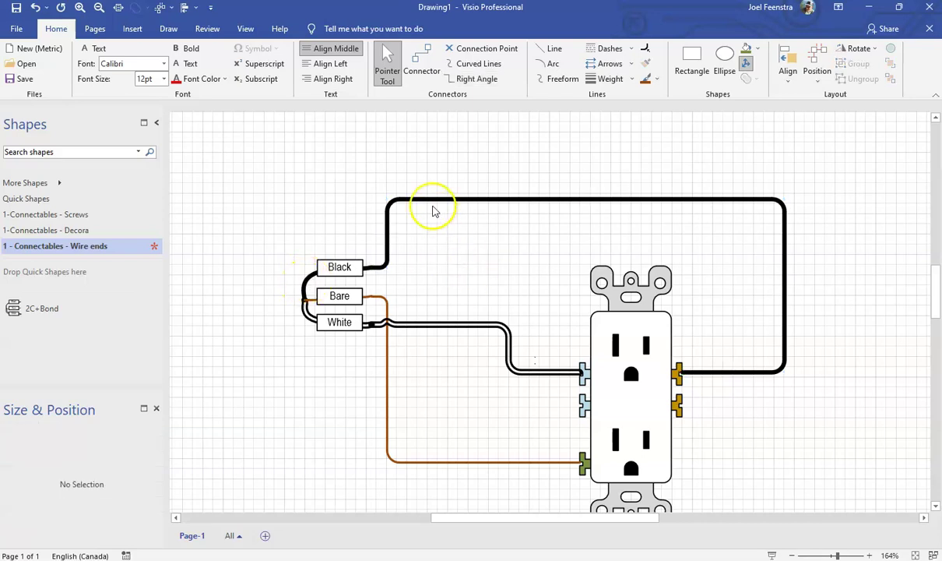
scroll(353, 153, "down", 3)
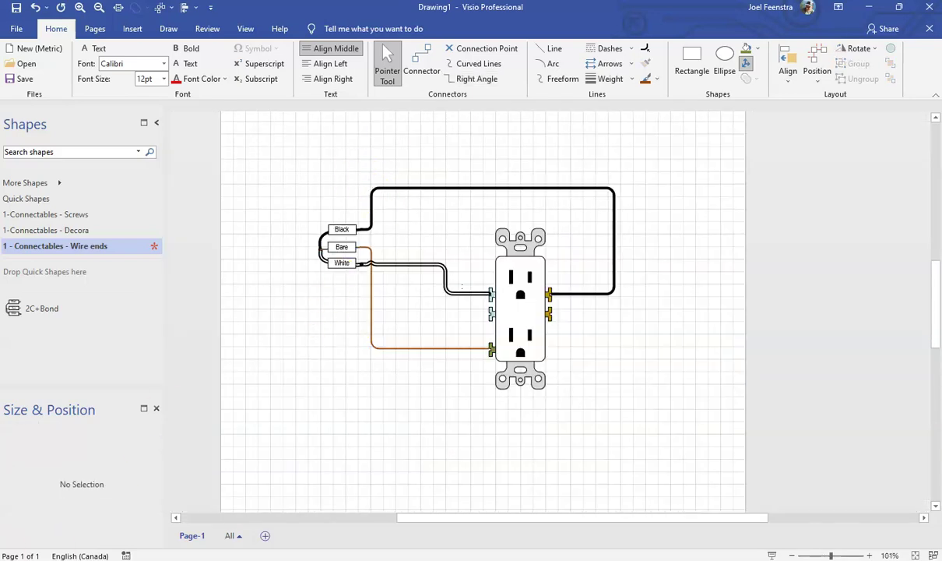